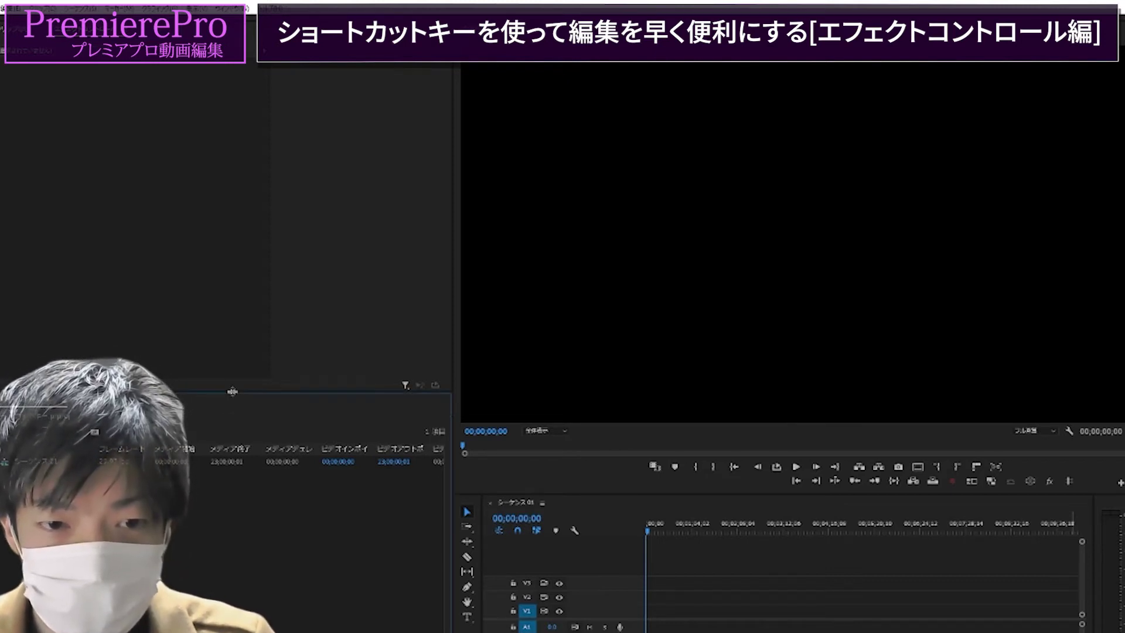
Create the new sequence シーケンス02 and start a text box in the Program Monitor with the Type tool.
drag(231, 389, 312, 437)
click(433, 629)
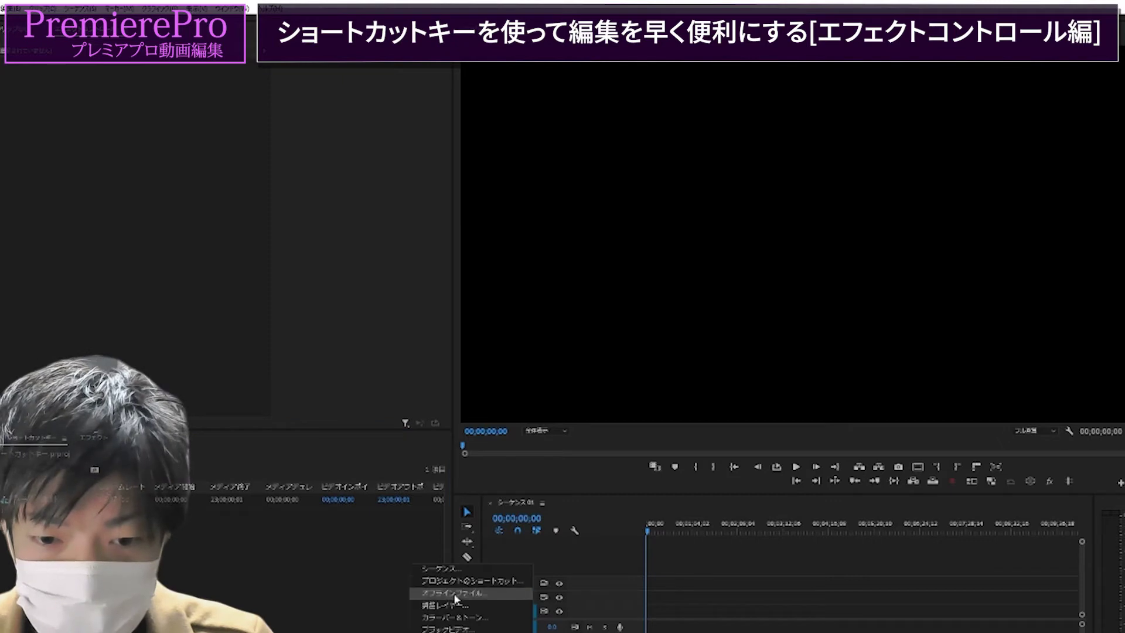
click(459, 572)
key(Return)
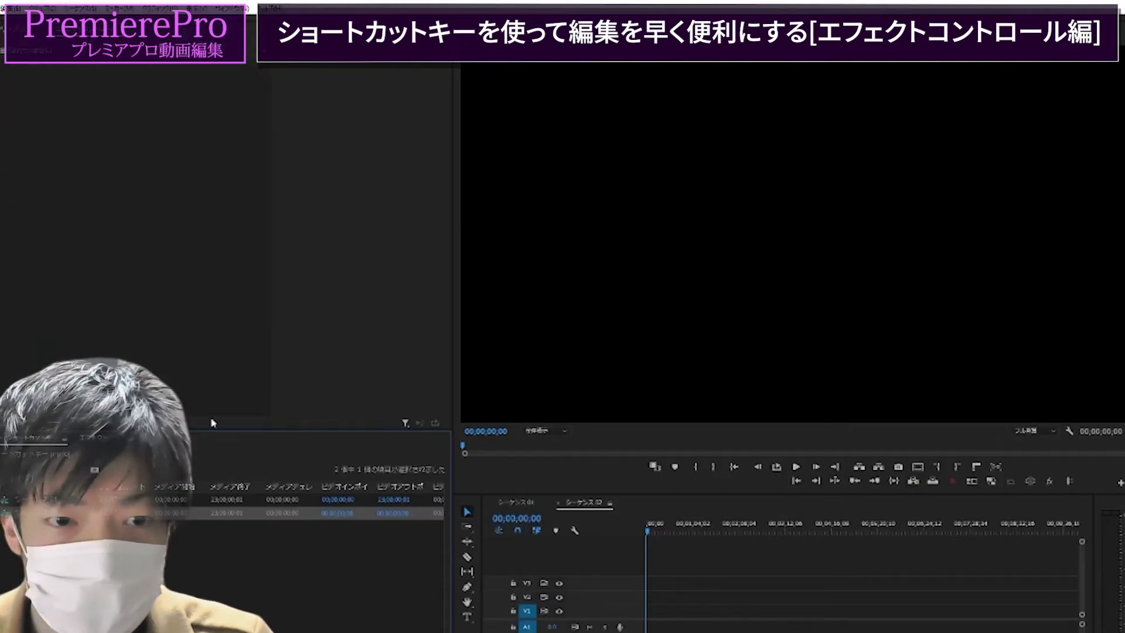
click(467, 616)
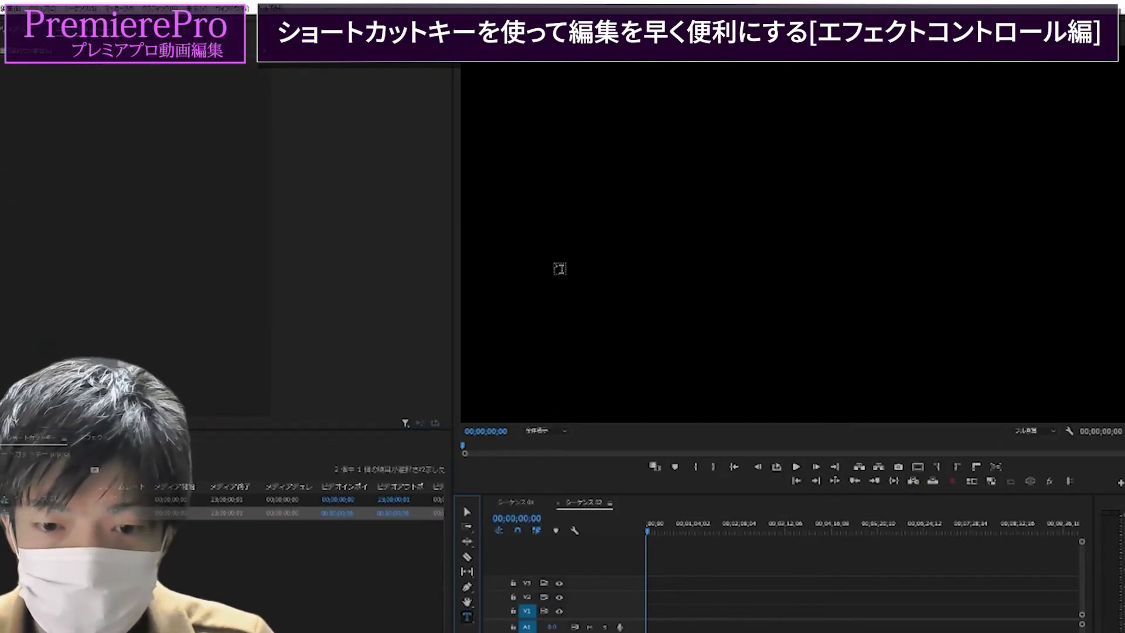
click(579, 256)
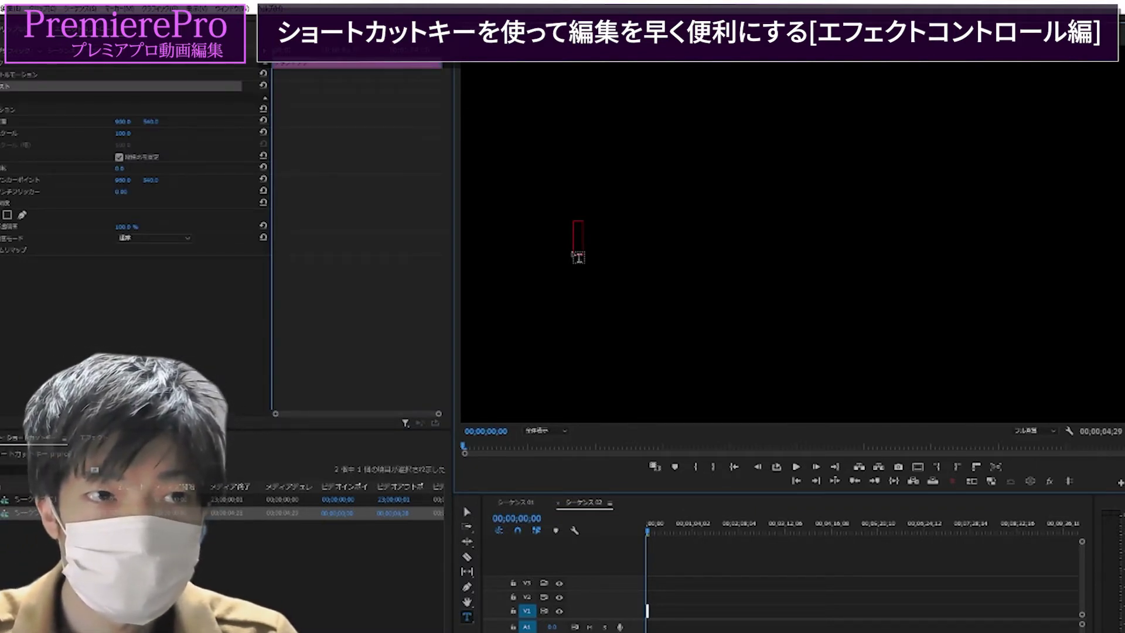
Type 'おはようございます!' and drag its handles to scale the caption across much of the frame.
text(おはようございます!)
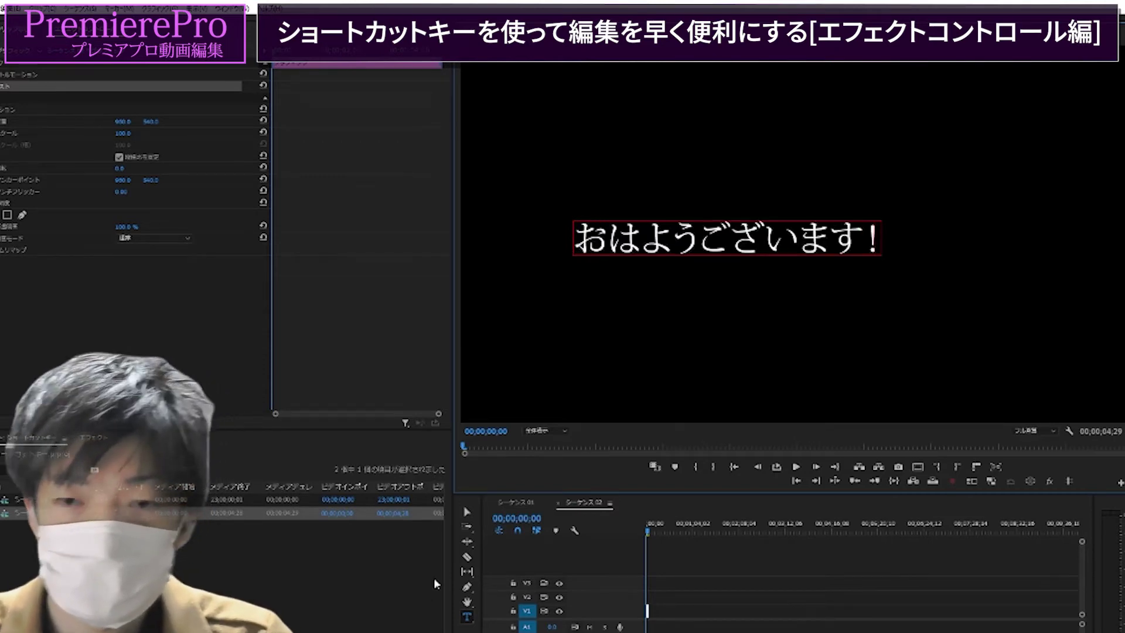
click(461, 513)
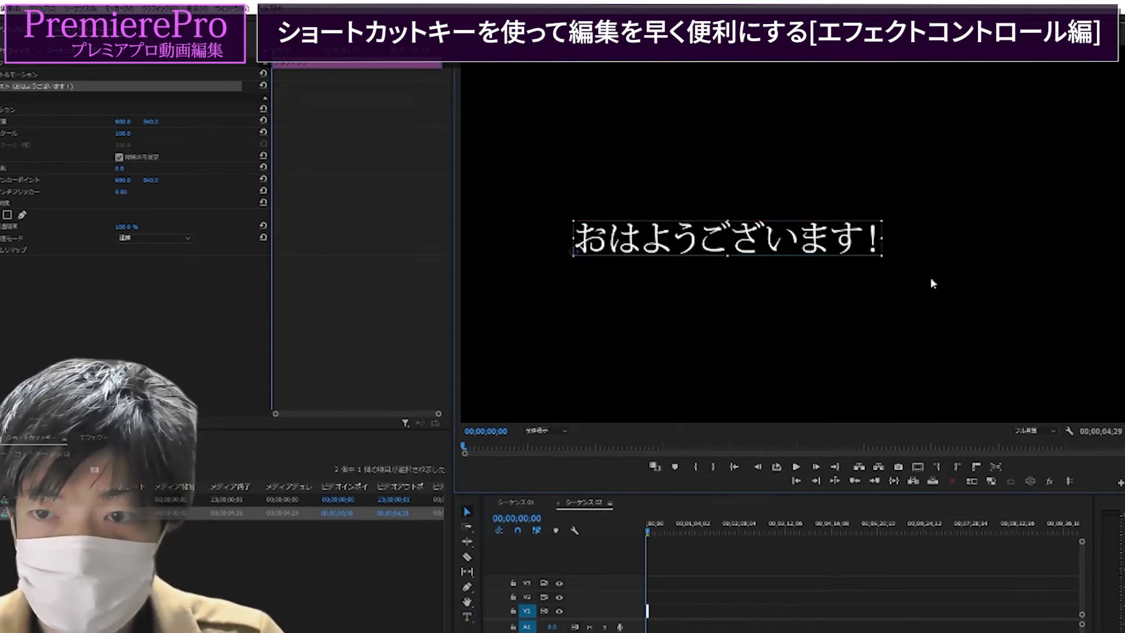
drag(882, 256, 987, 294)
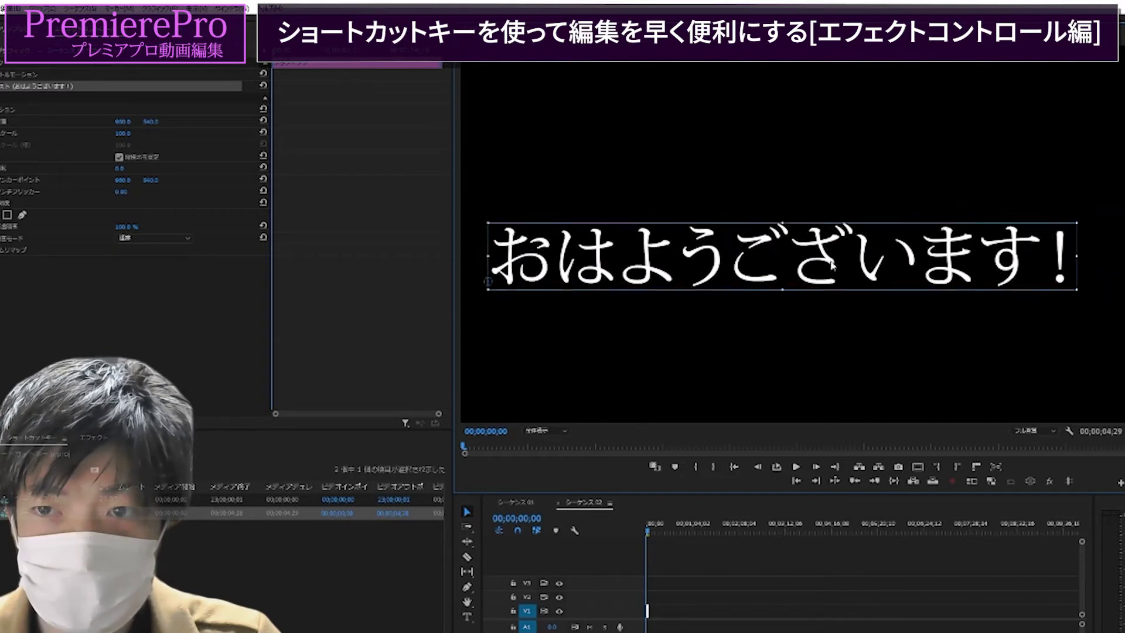
mouse_move(916, 234)
mouse_down()
mouse_move(842, 288)
mouse_move(804, 247)
mouse_up()
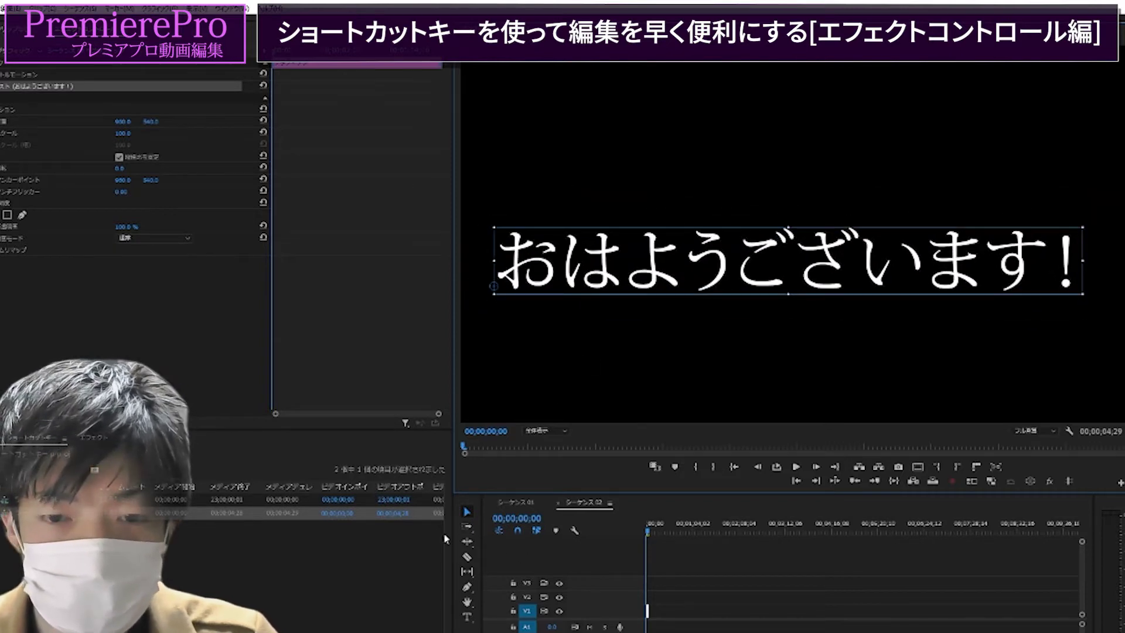
mouse_move(453, 534)
mouse_down()
mouse_move(419, 539)
mouse_move(429, 541)
mouse_up()
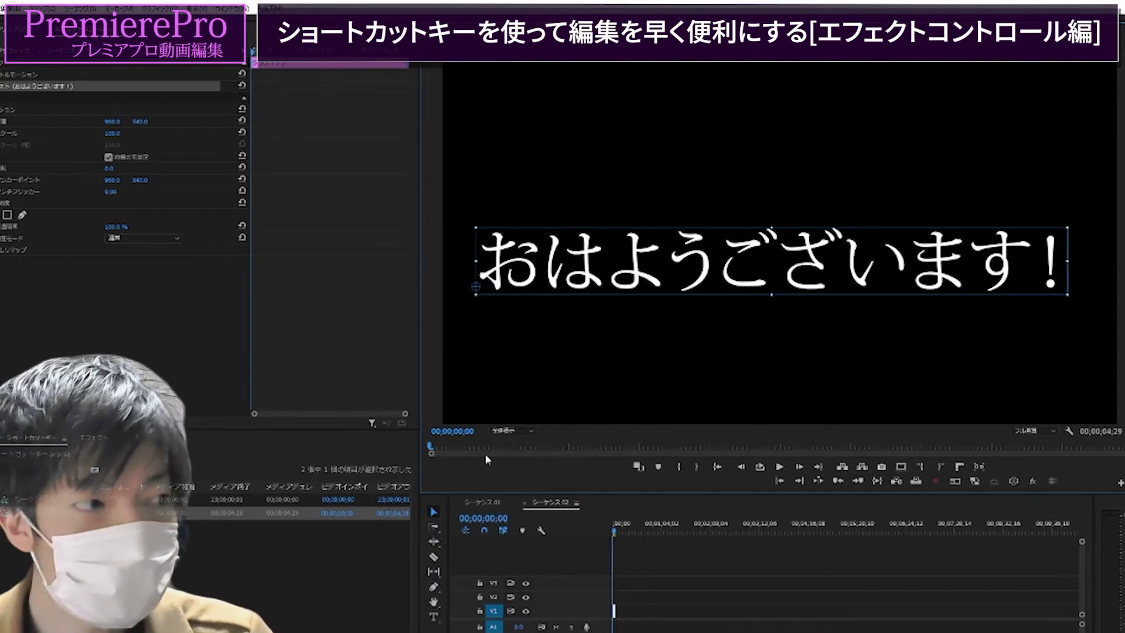
drag(420, 445, 530, 445)
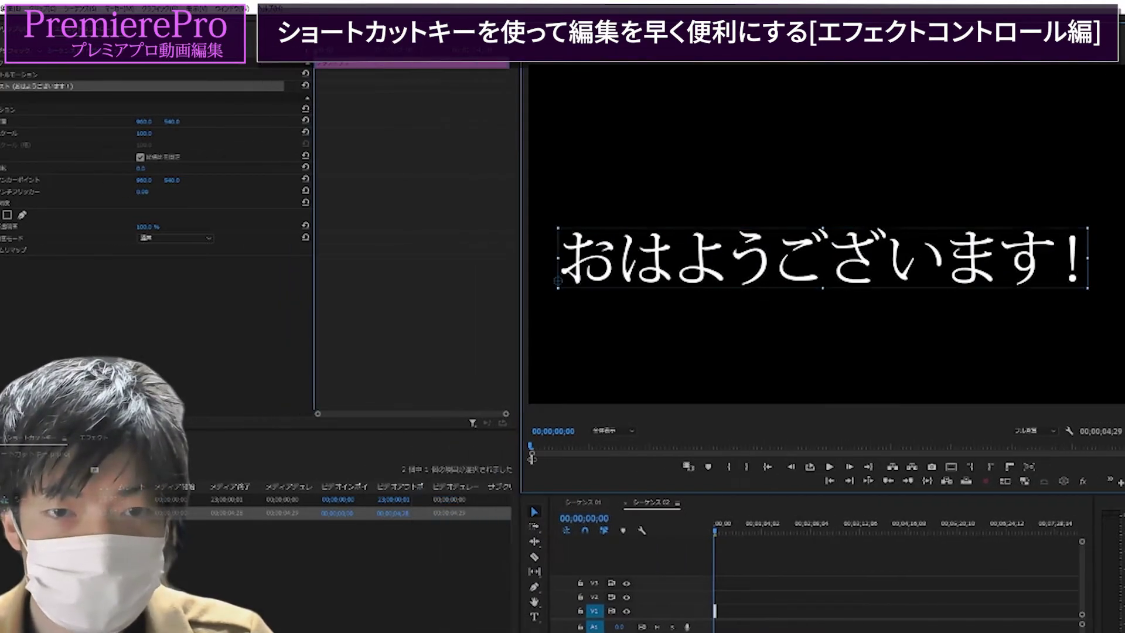
Add a Position keyframe at 00;00;00;10, then raise the caption to Position Y 238 at 00;00;00;29.
drag(318, 307, 276, 307)
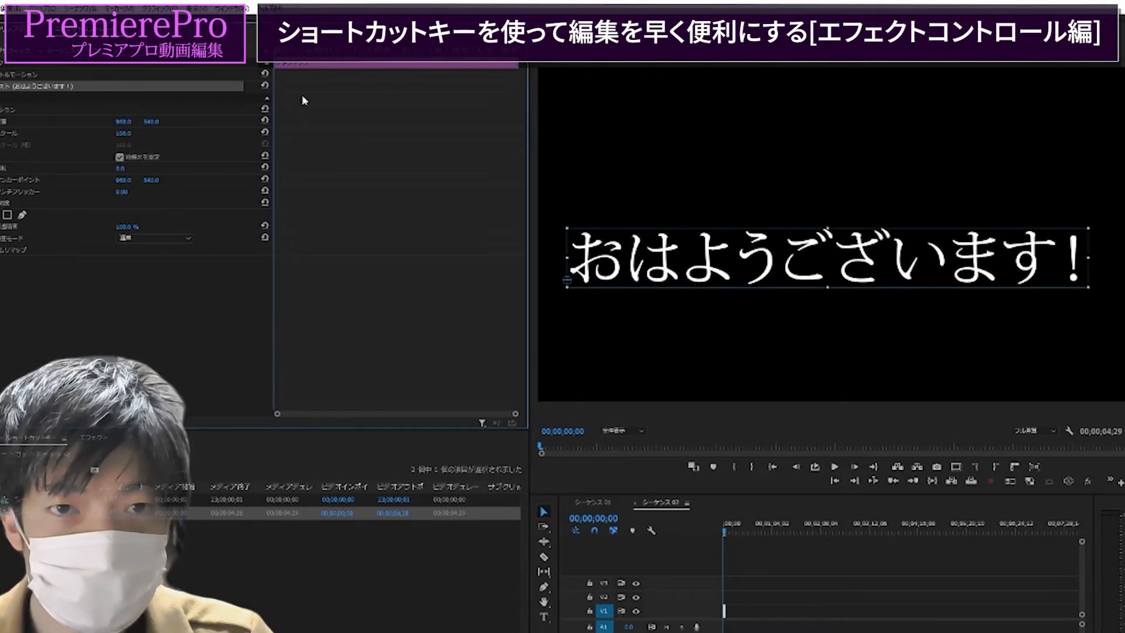
key(space)
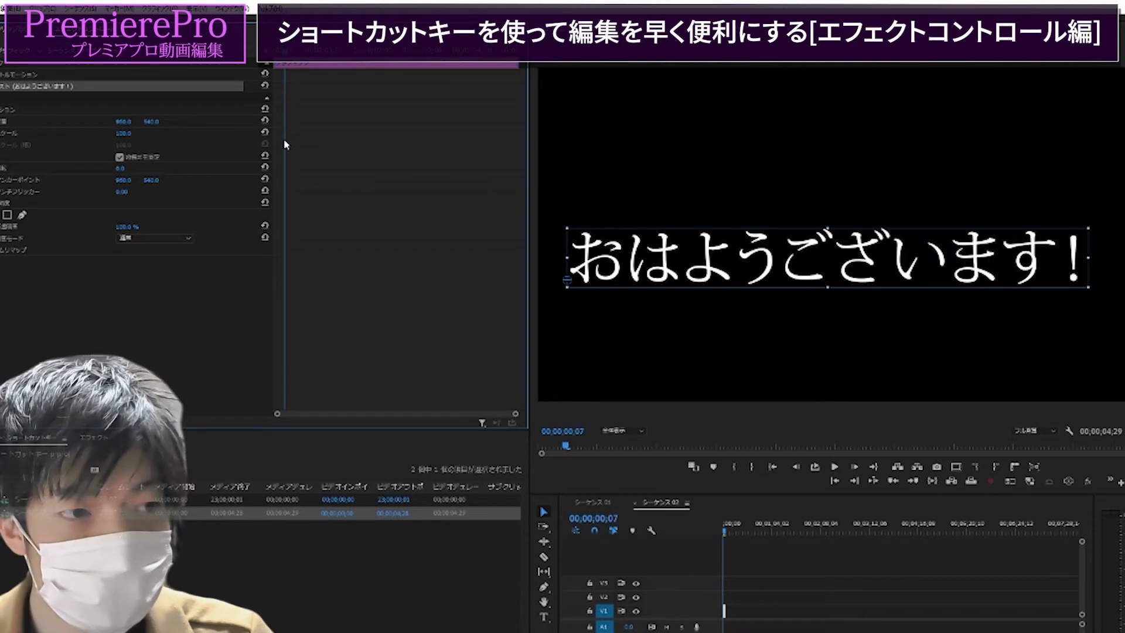
key(Right)
key(Right)
key(Right)
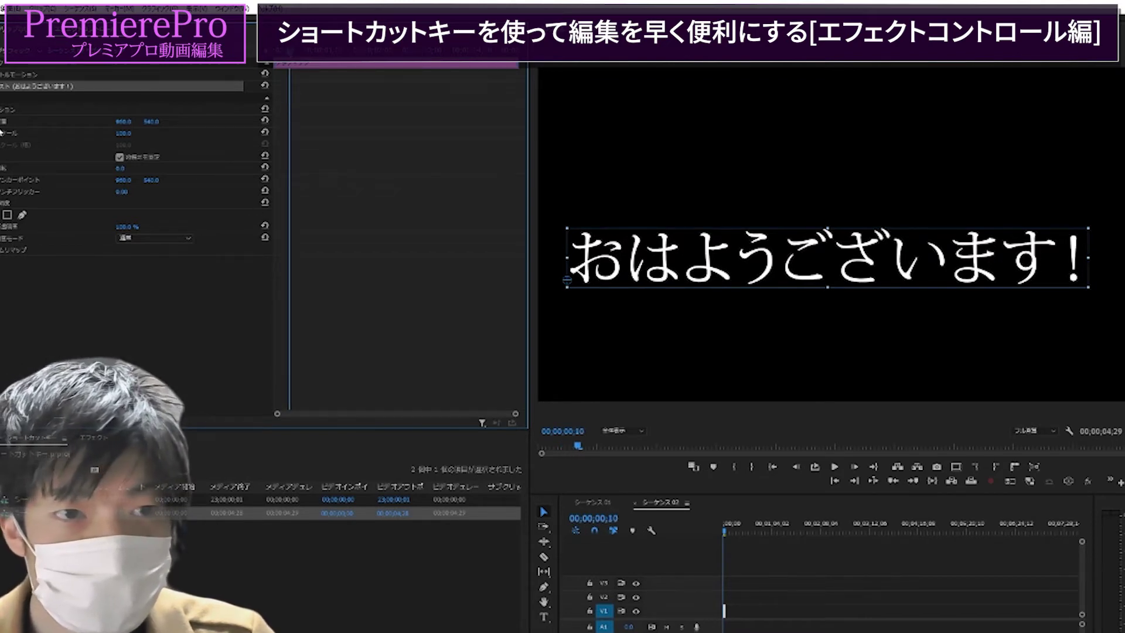
key(alt+shift+p)
key(space)
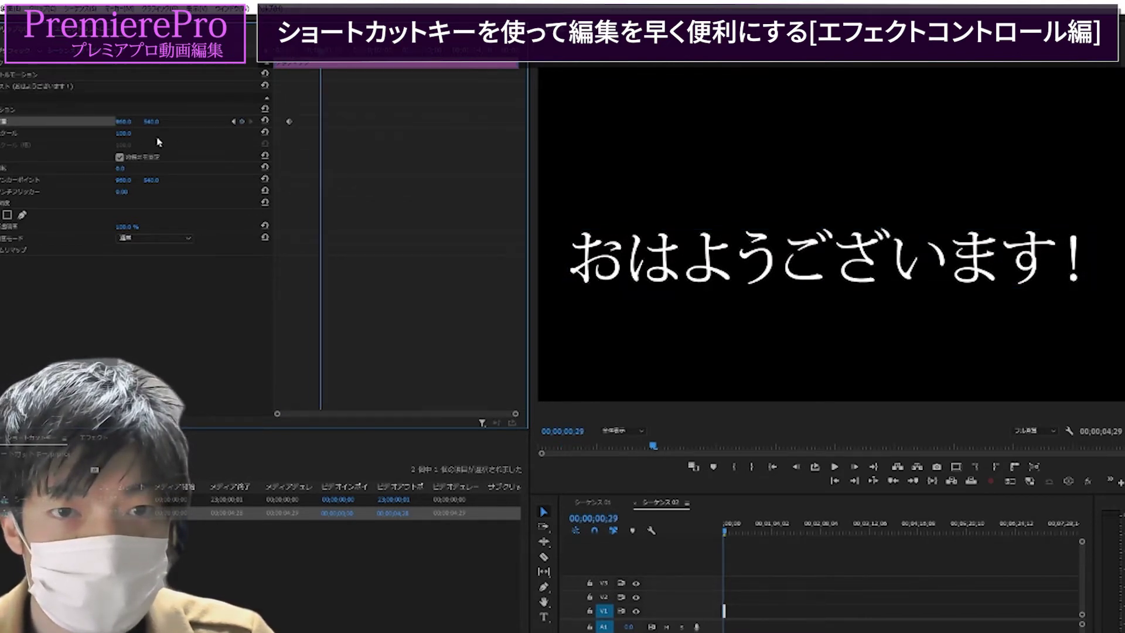
drag(151, 121, 203, 105)
Add another Position keyframe at 00;00;01;27 and play the caption animation back from the start.
key(space)
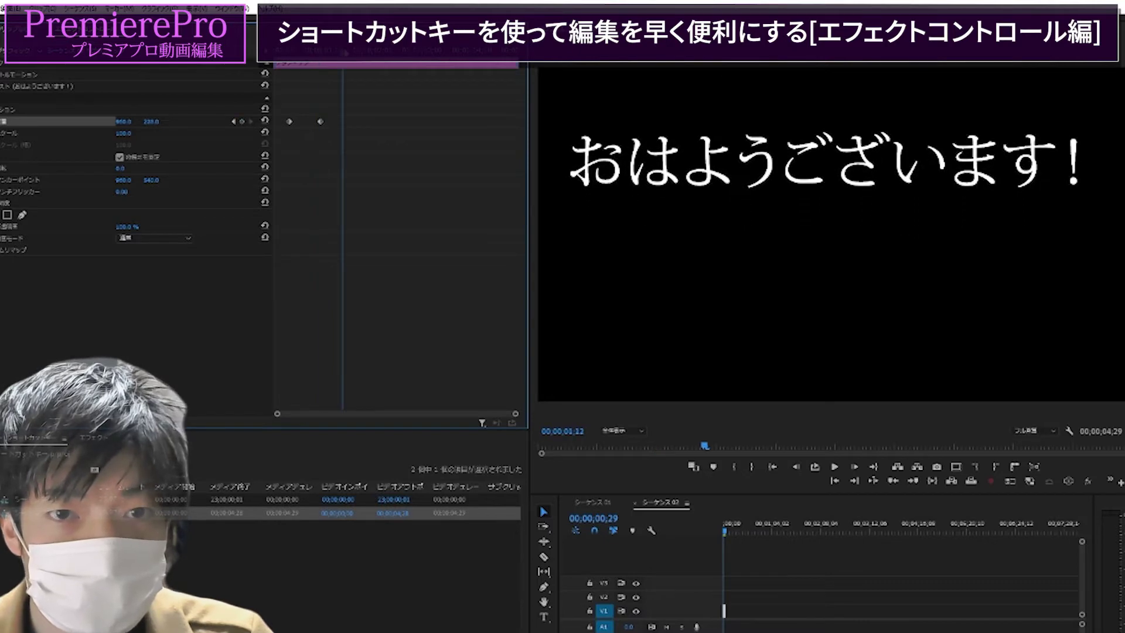
drag(163, 121, 184, 121)
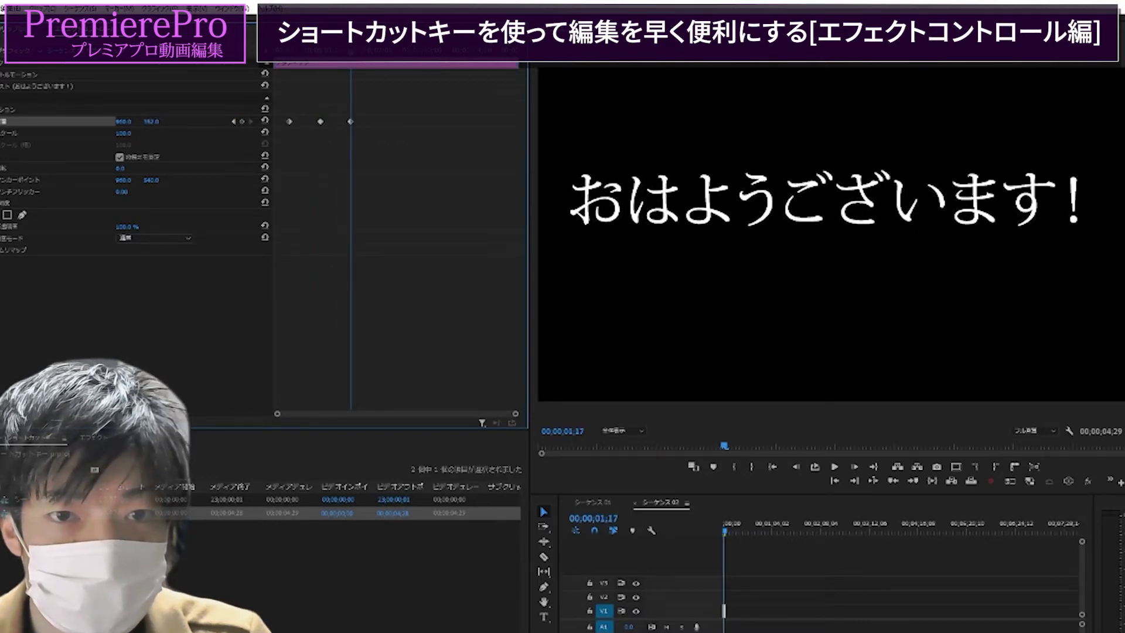
key(ctrl+z)
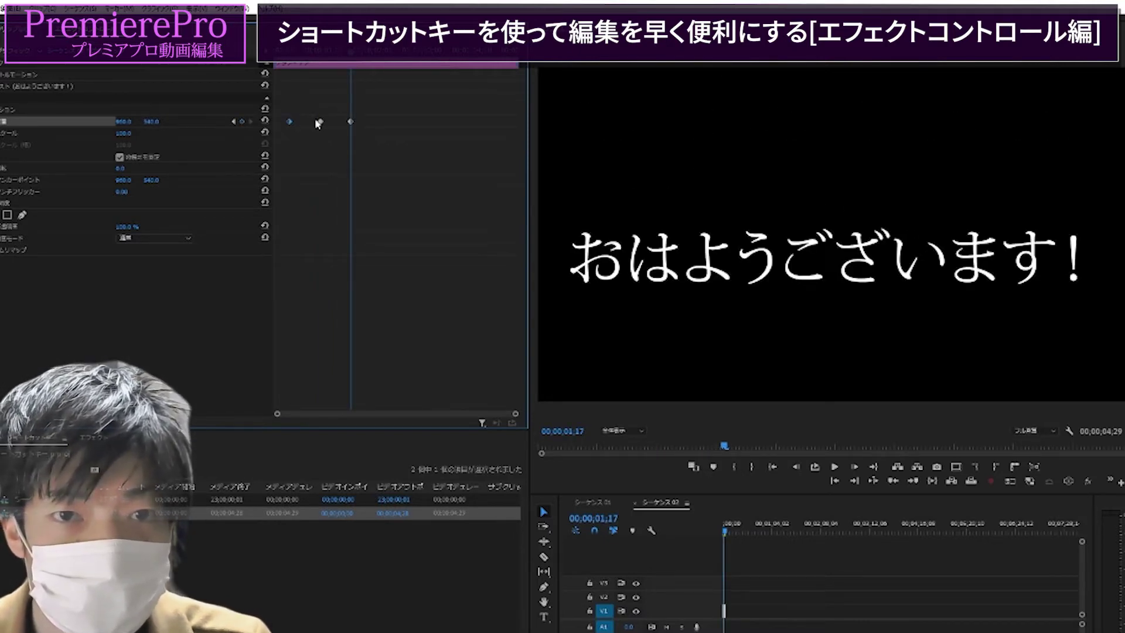
key(shift+Right)
key(shift+Right)
key(ctrl+v)
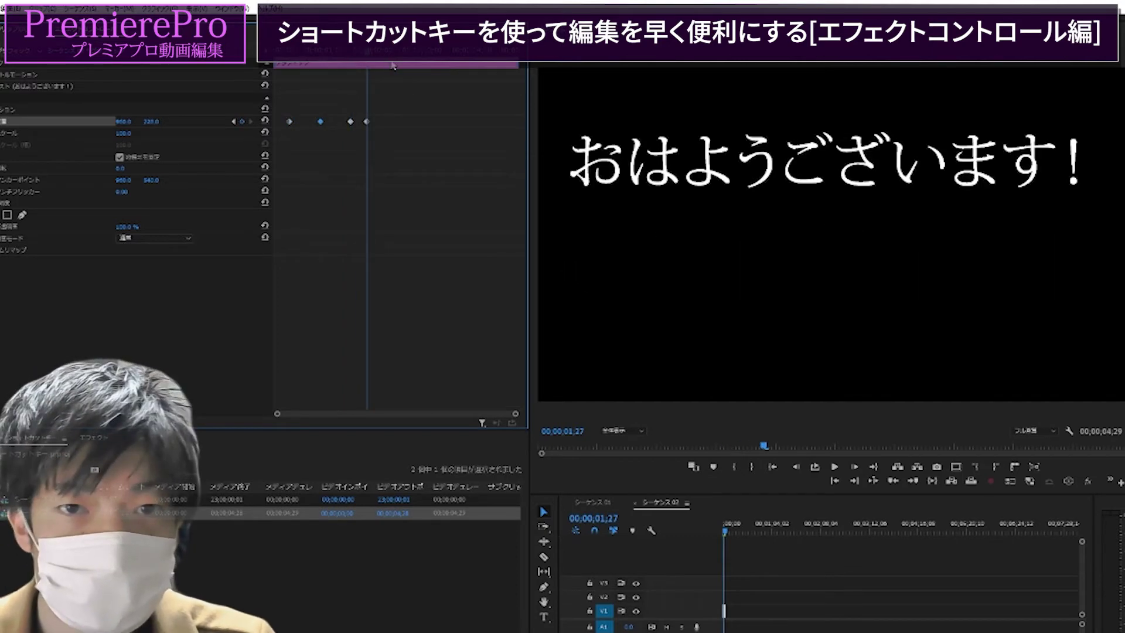
key(shift+Right)
key(shift+Right)
key(shift+Right)
key(shift+Right)
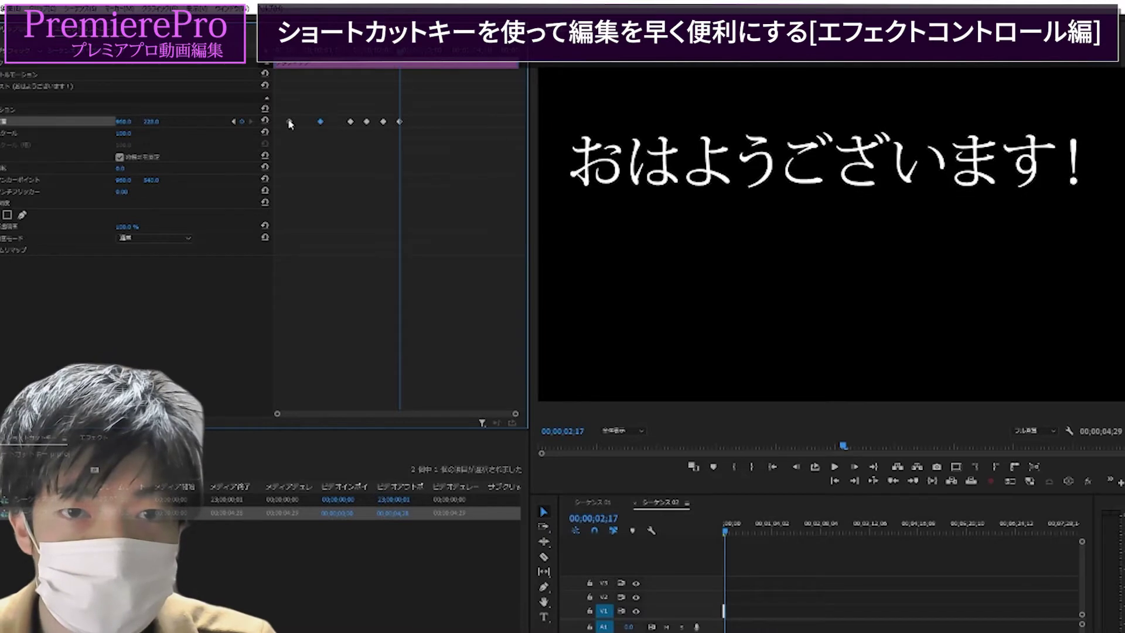
key(Home)
key(space)
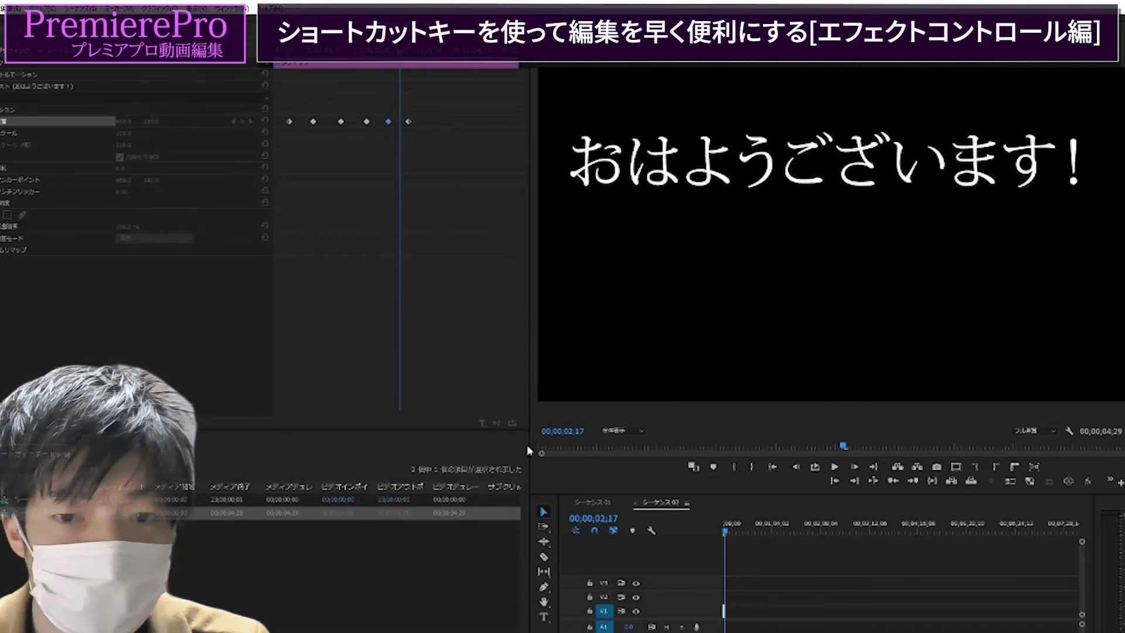
mouse_move(528, 450)
mouse_down()
mouse_move(683, 449)
mouse_move(625, 449)
mouse_move(591, 416)
mouse_up()
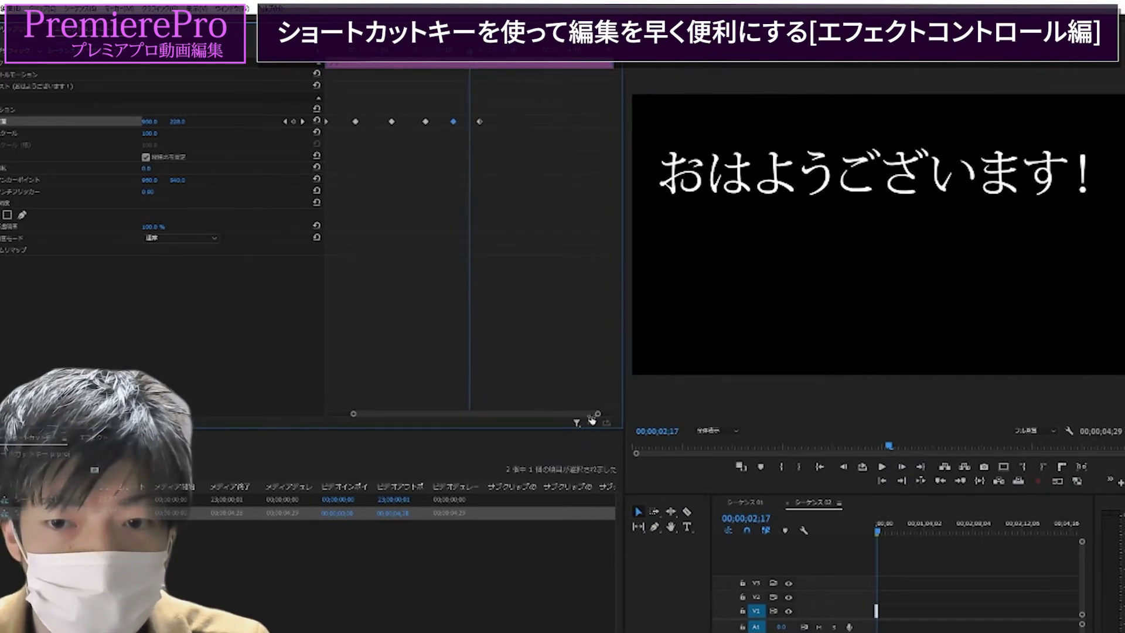
Step through the existing Position keyframes with the Previous/Next Keyframe buttons.
drag(484, 416, 365, 414)
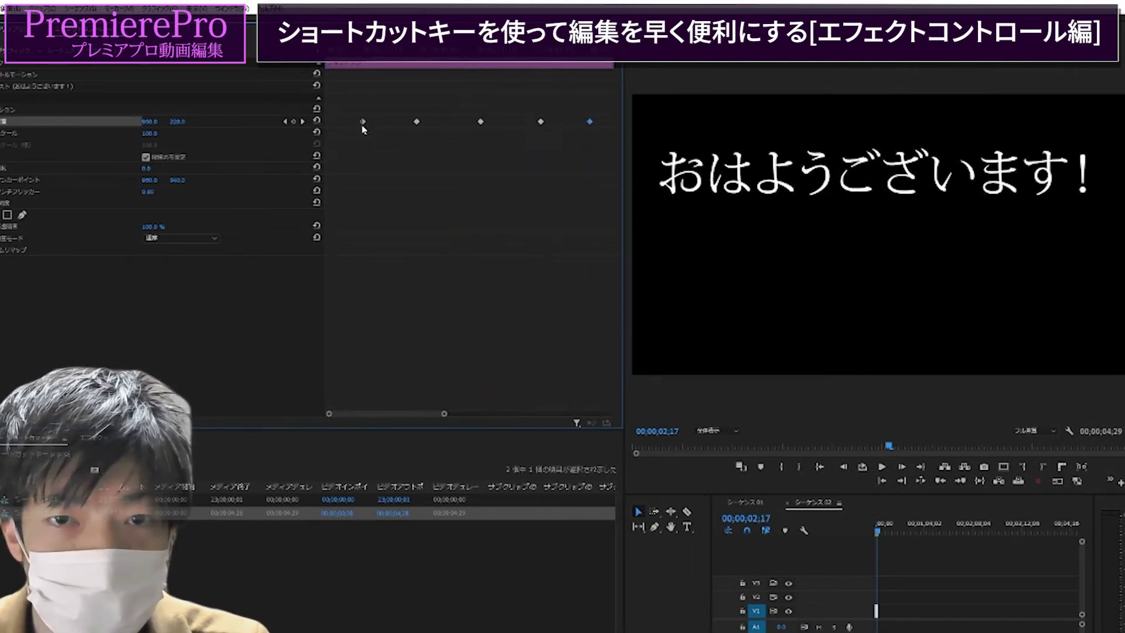
click(362, 53)
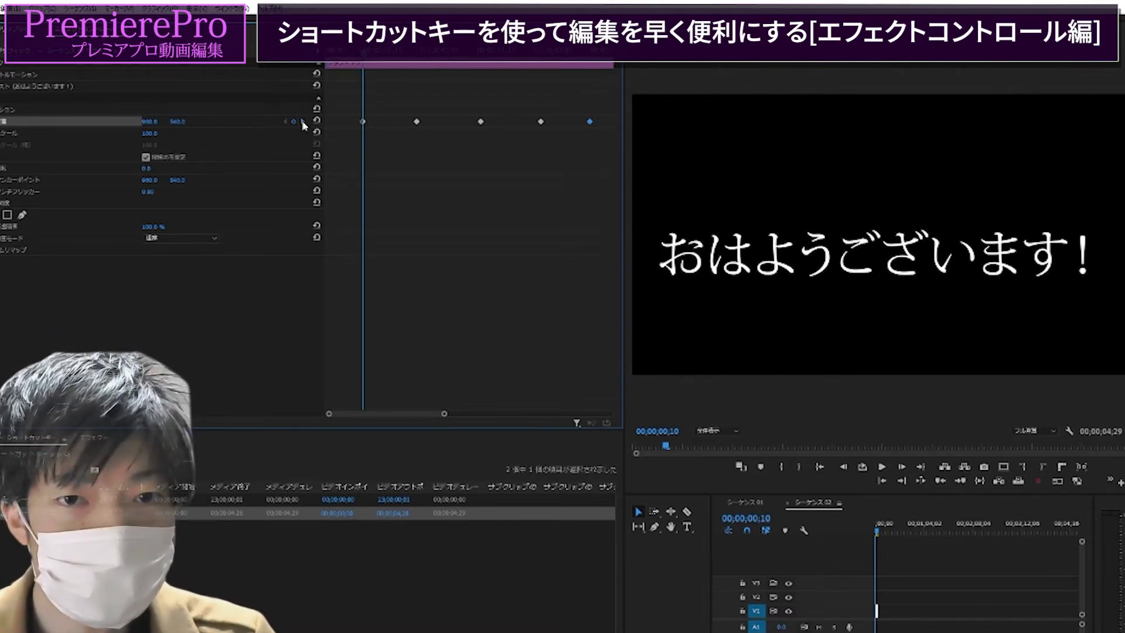
click(304, 123)
click(303, 123)
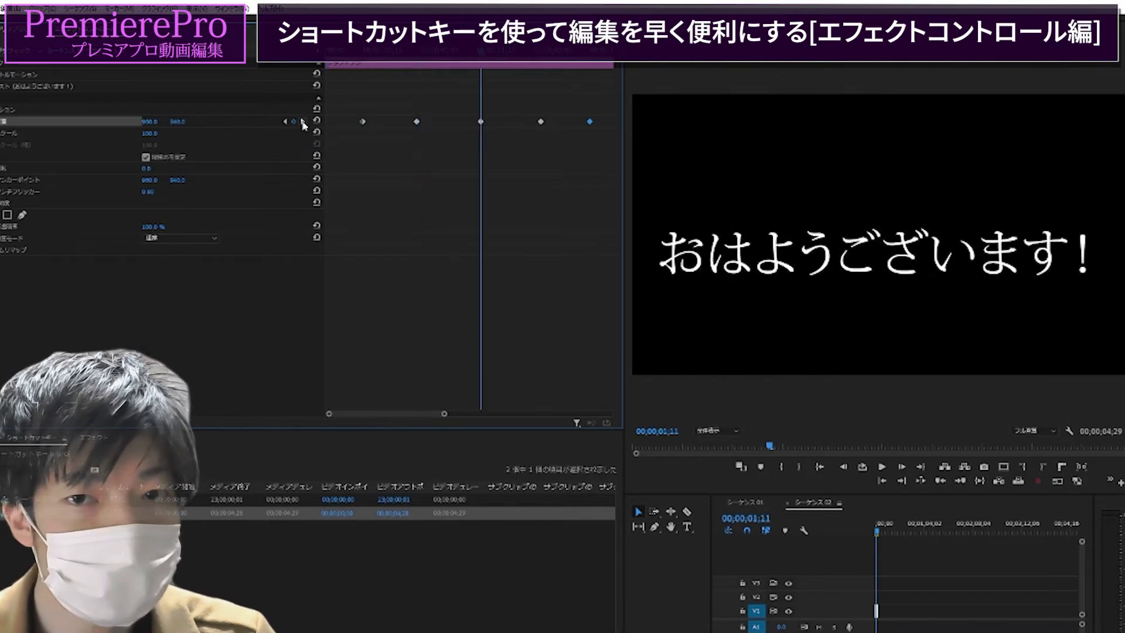
click(286, 122)
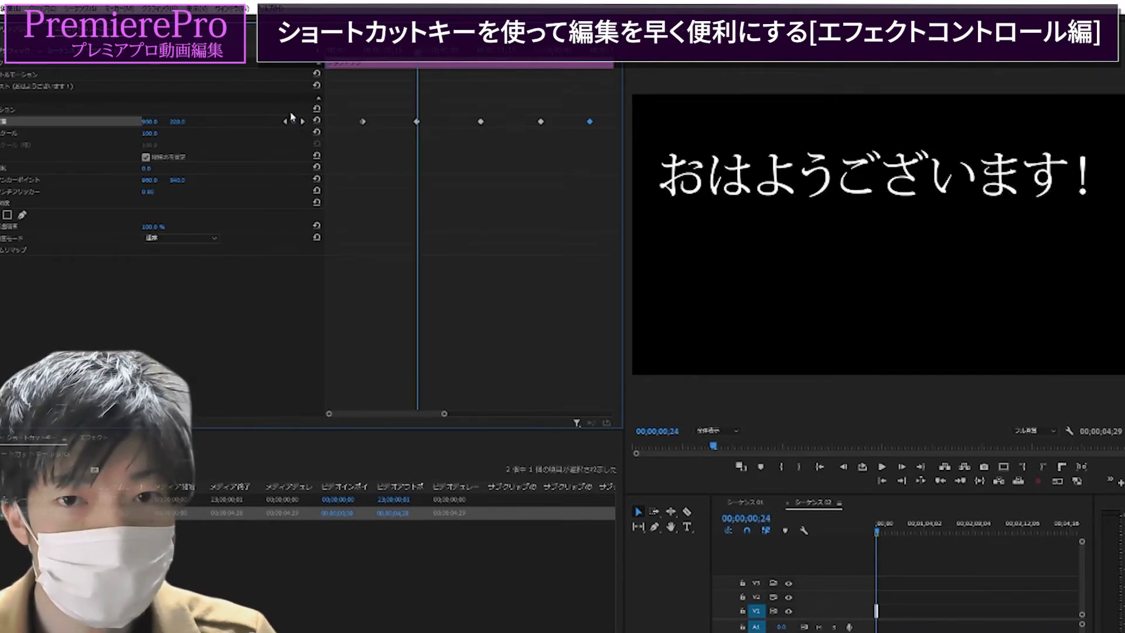
One frame past the second keyframe, set Position Y to 929.4 to drop the caption to the bottom.
key(Left)
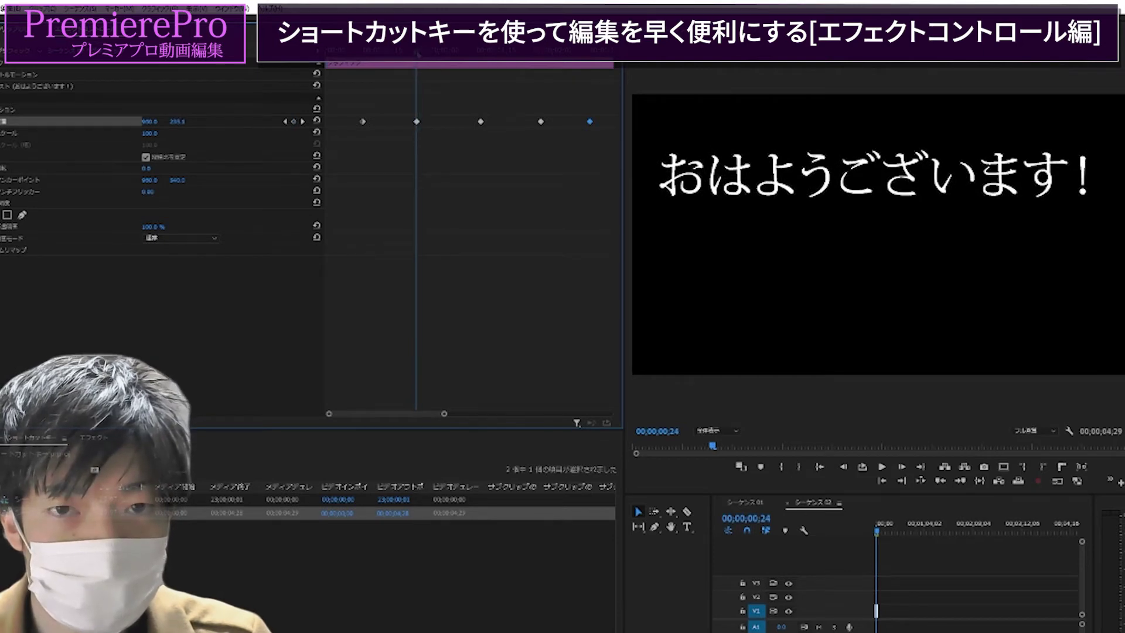
click(309, 121)
click(304, 122)
drag(419, 52, 422, 54)
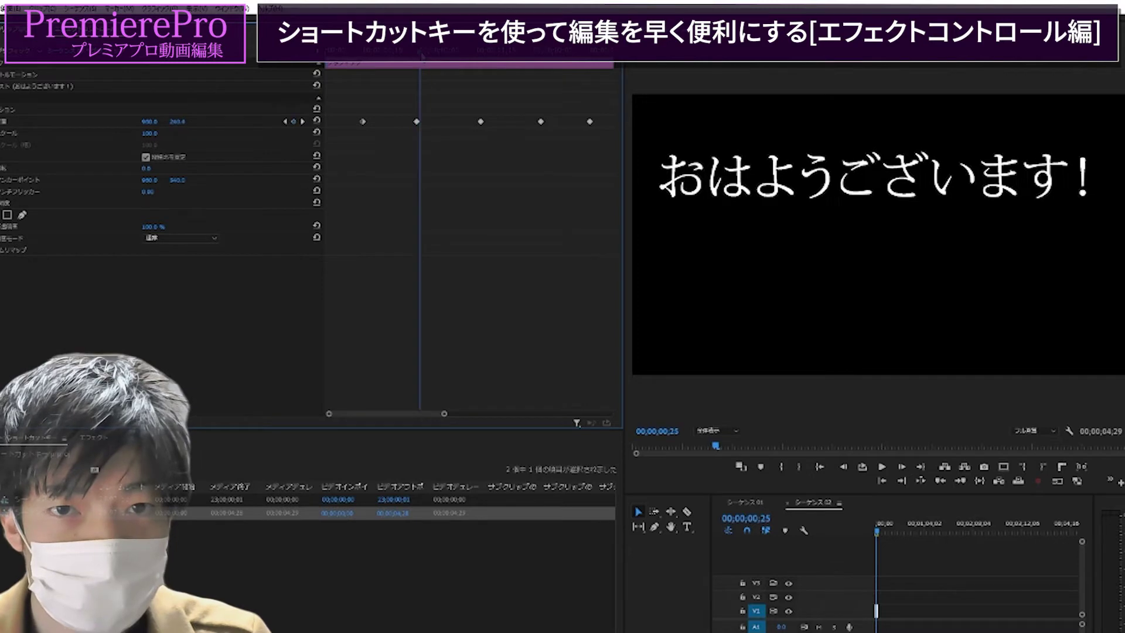
mouse_move(175, 123)
mouse_down()
mouse_move(199, 123)
mouse_move(176, 123)
mouse_up()
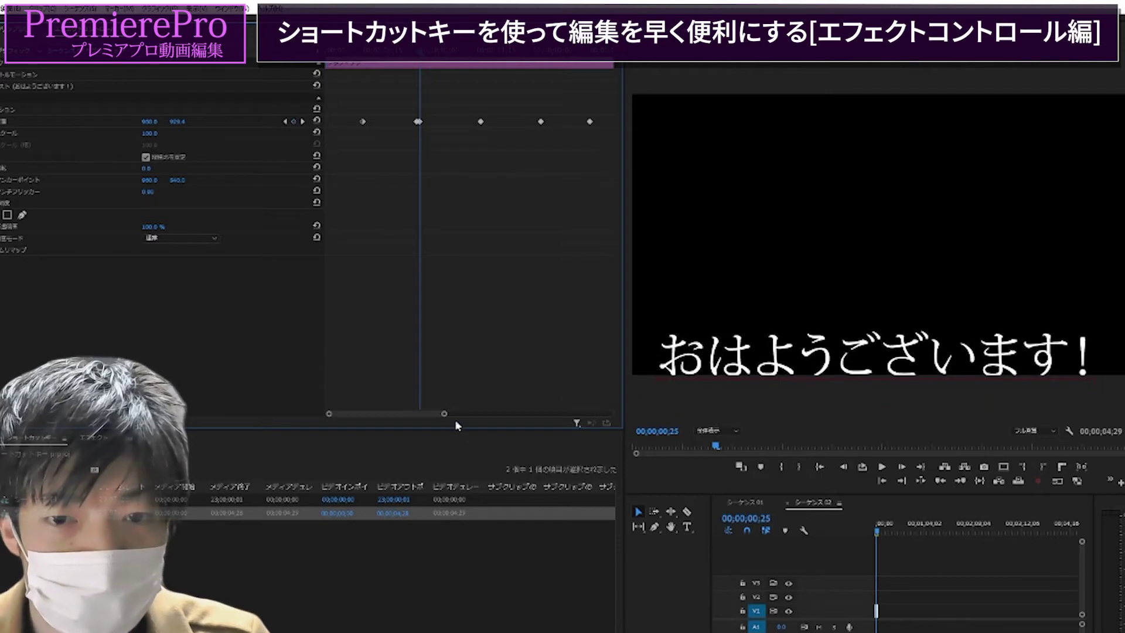
drag(443, 416, 380, 417)
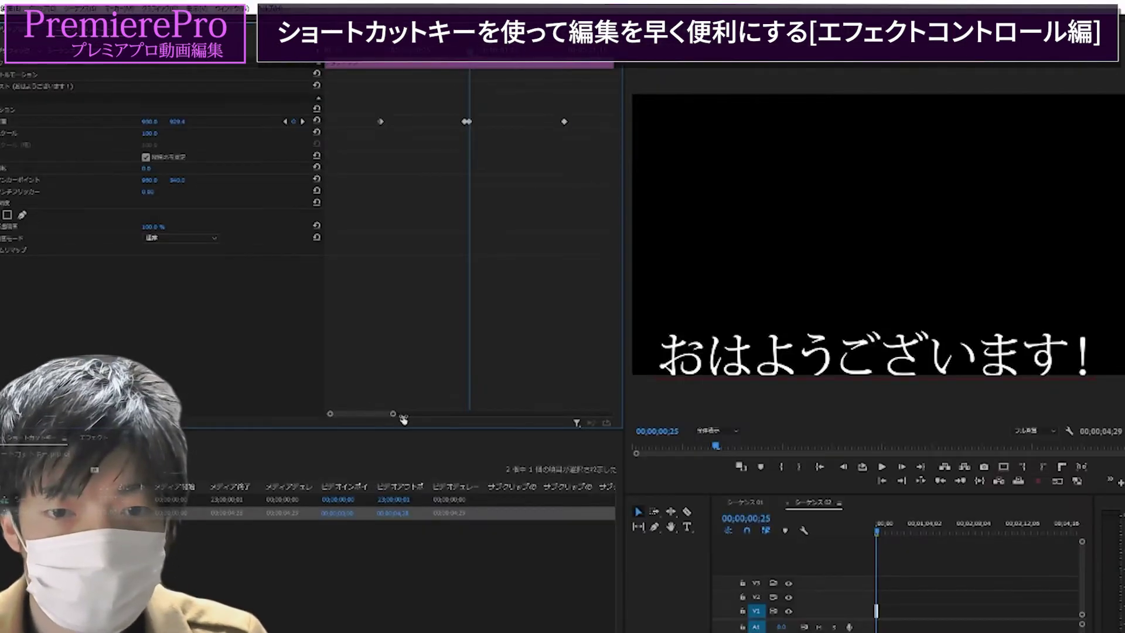
Show all six keyframes and play the caption animation from the clip start.
drag(403, 419, 642, 420)
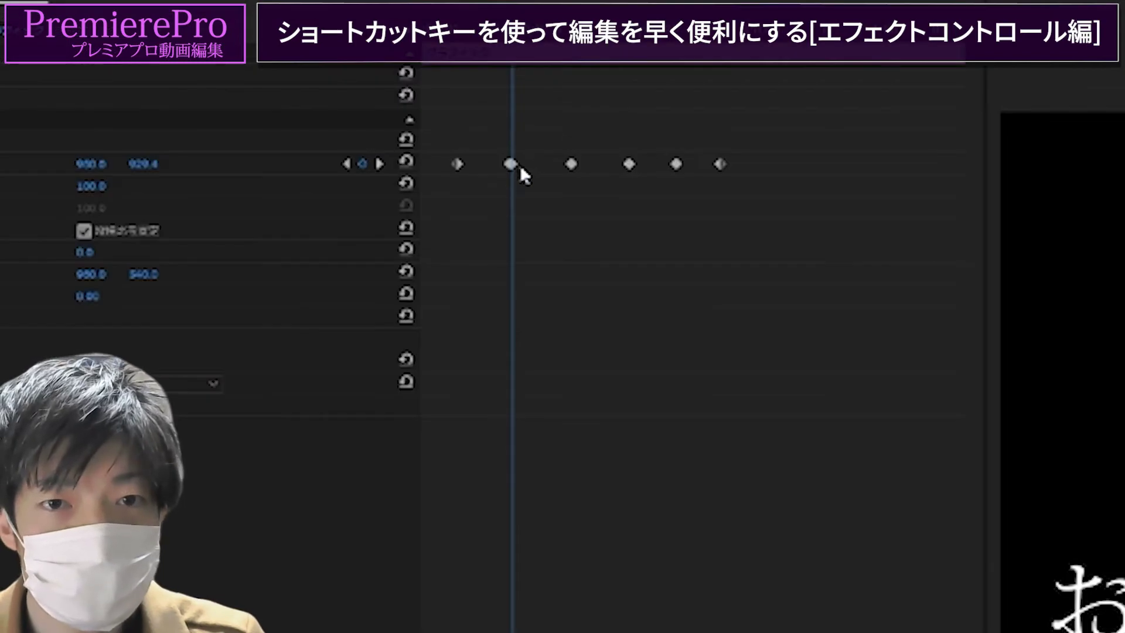
click(514, 165)
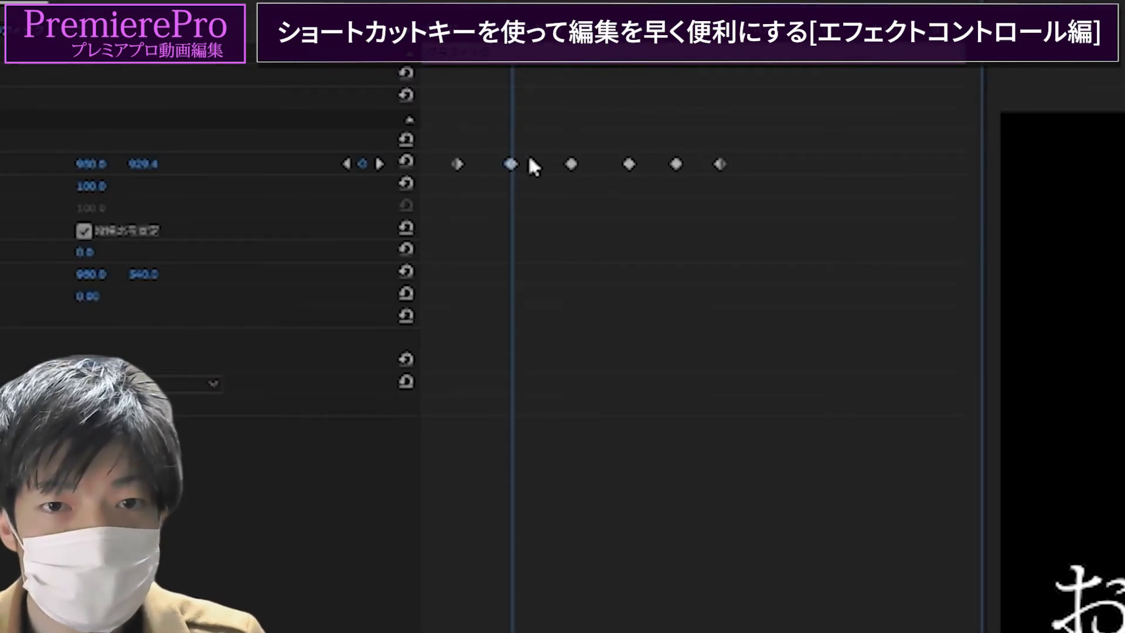
key(j)
key(l)
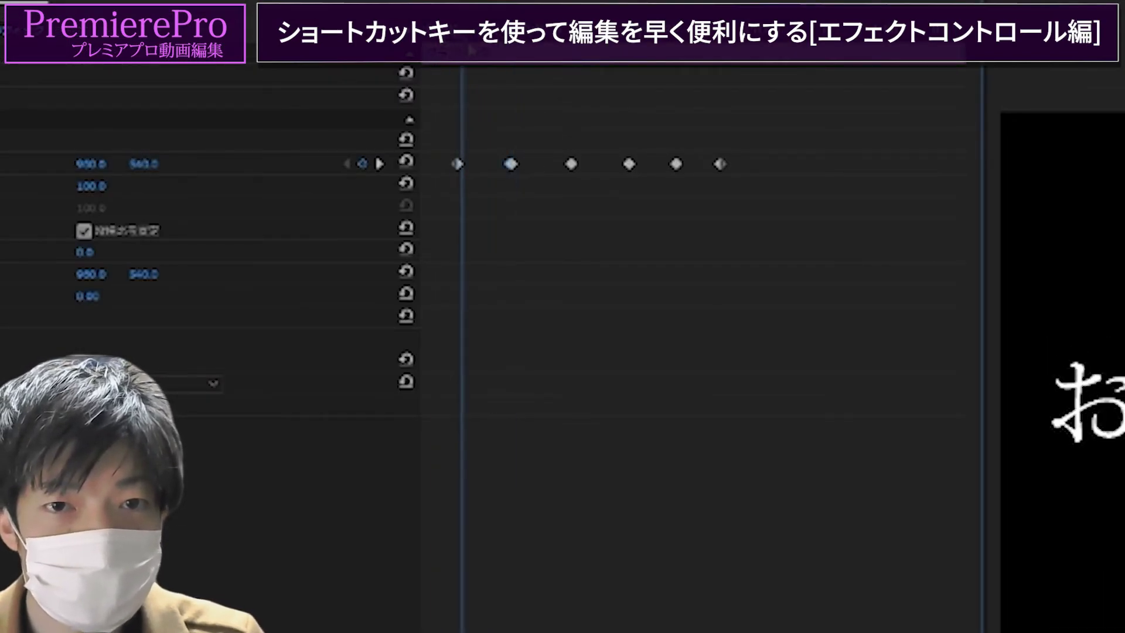
key(Home)
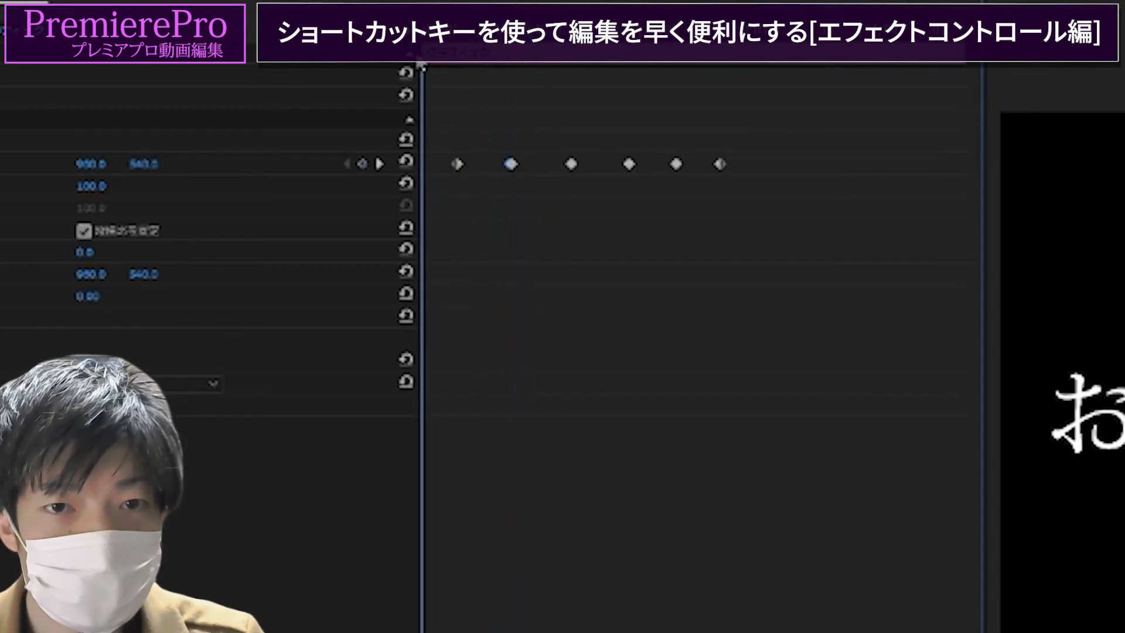
click(881, 467)
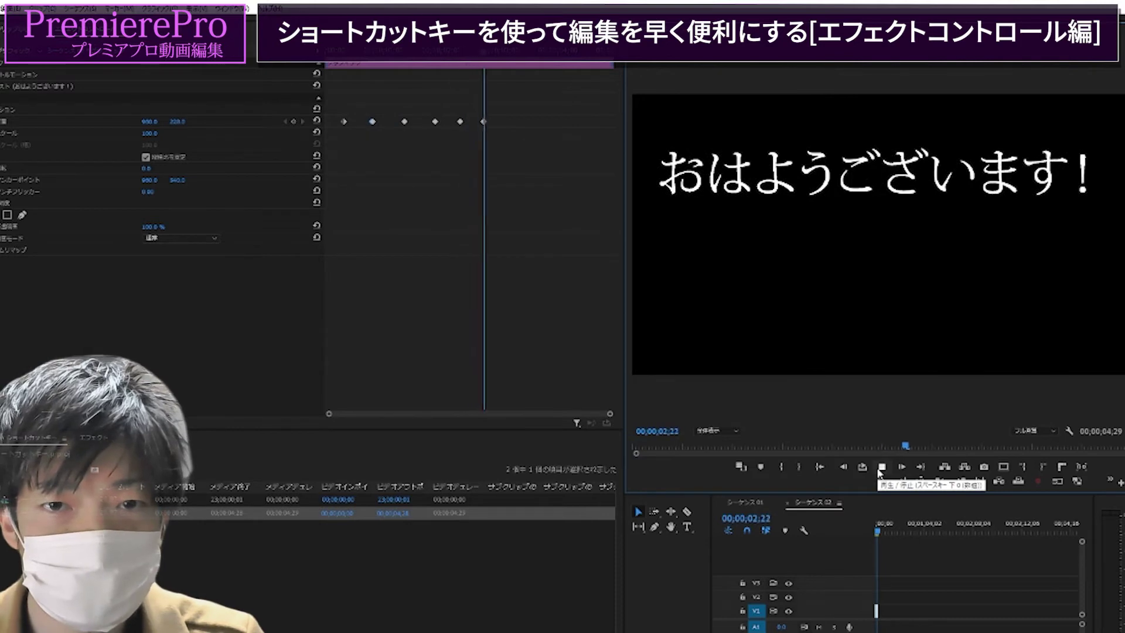
Replay the animation, stop partway, and step back to the first Position keyframe.
click(874, 537)
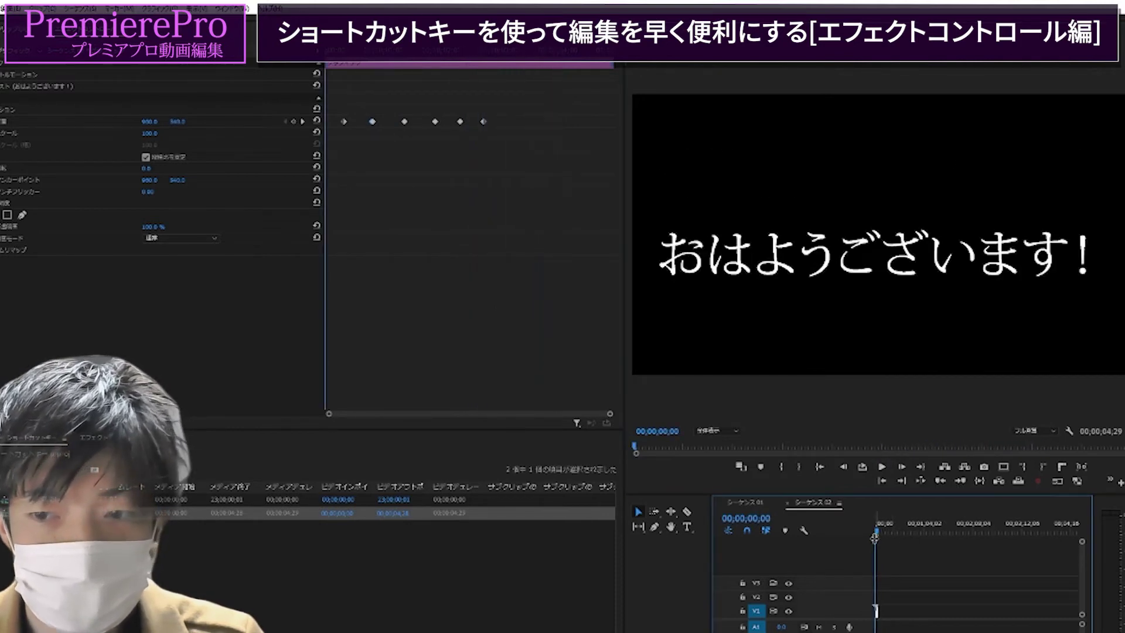
click(881, 467)
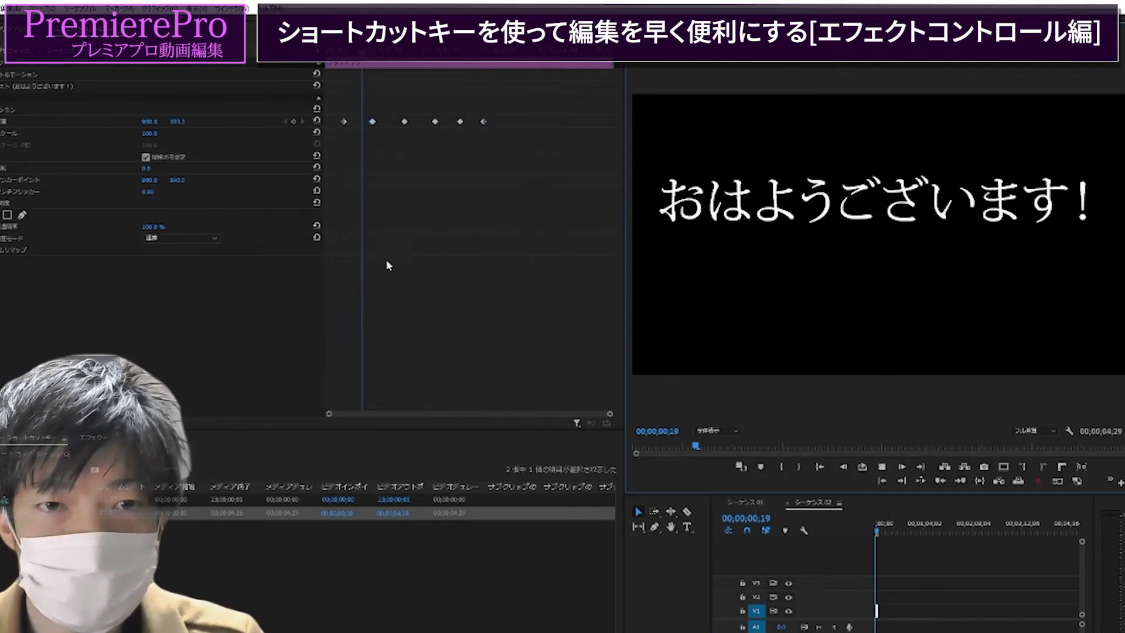
key(space)
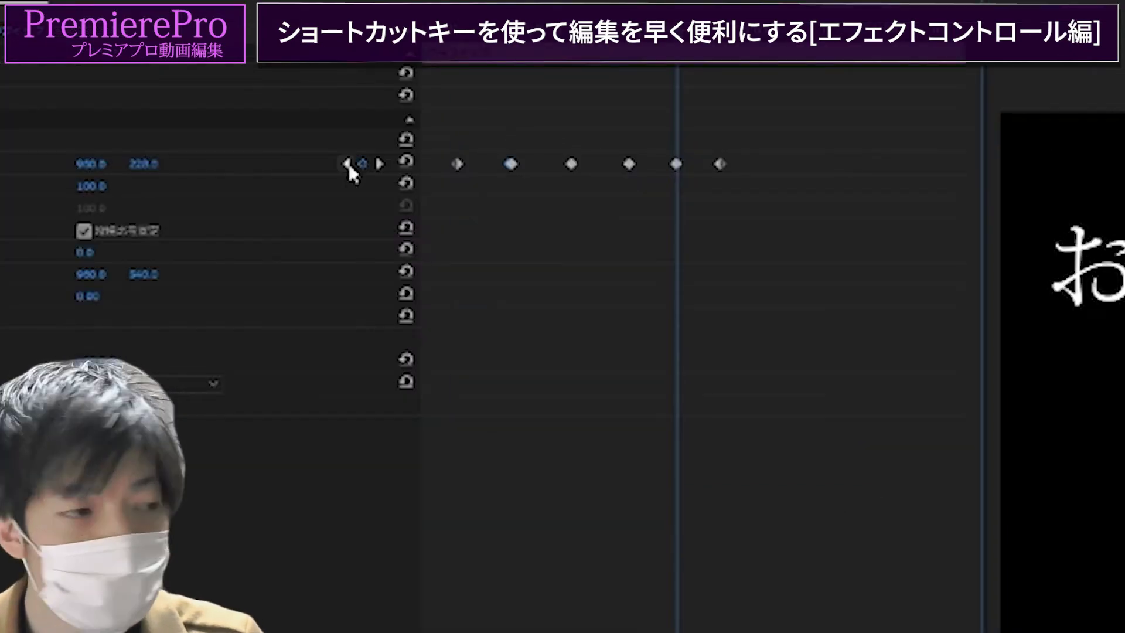
click(347, 165)
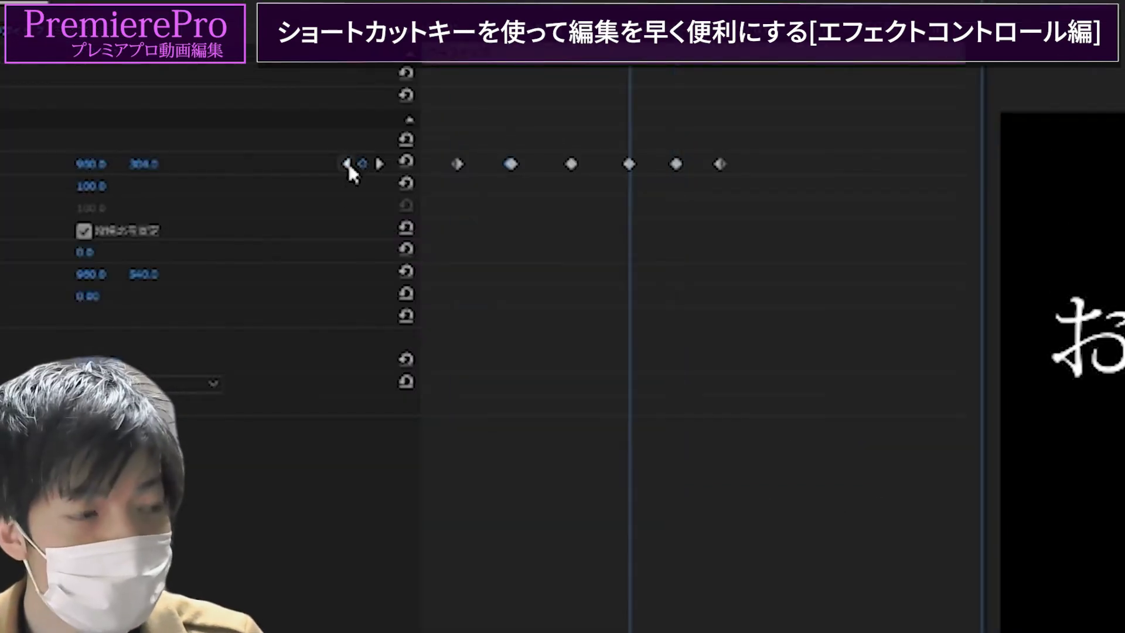
click(347, 165)
click(347, 165)
click(348, 164)
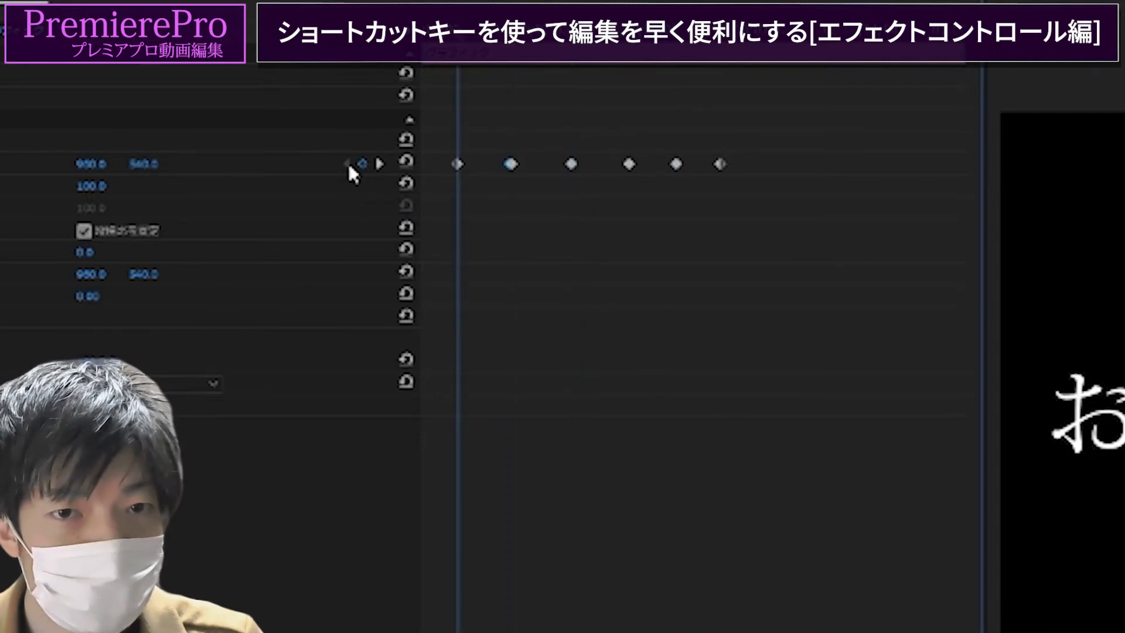
Step forward through each Position keyframe to the last, then nudge the playhead onto a keyframe.
key(equal)
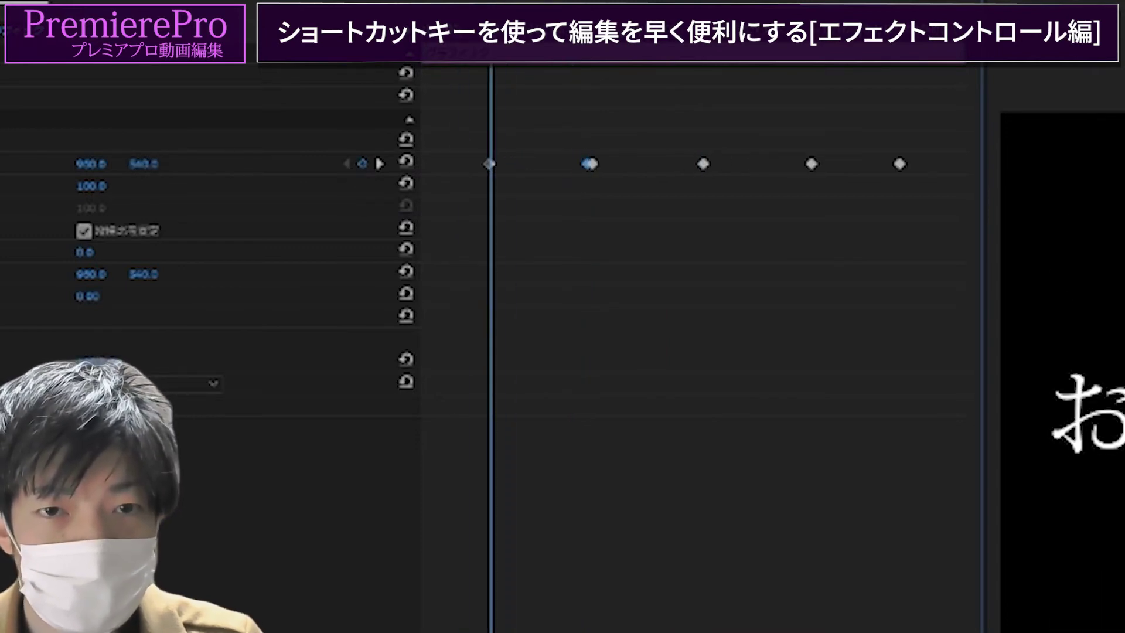
click(381, 164)
click(304, 123)
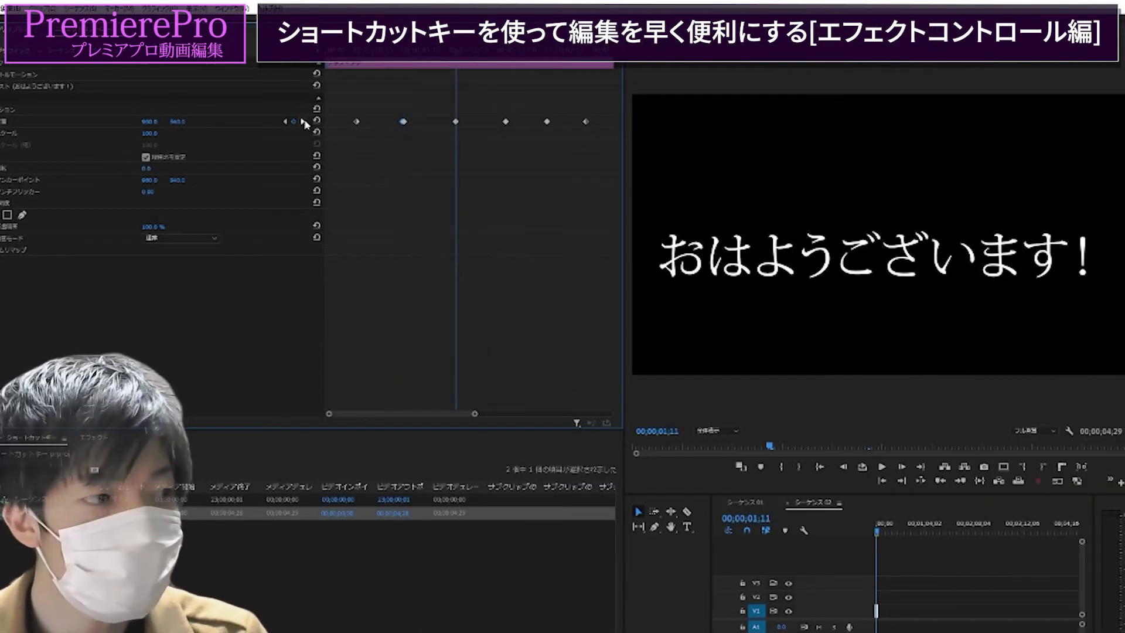
click(304, 124)
click(304, 124)
click(304, 124)
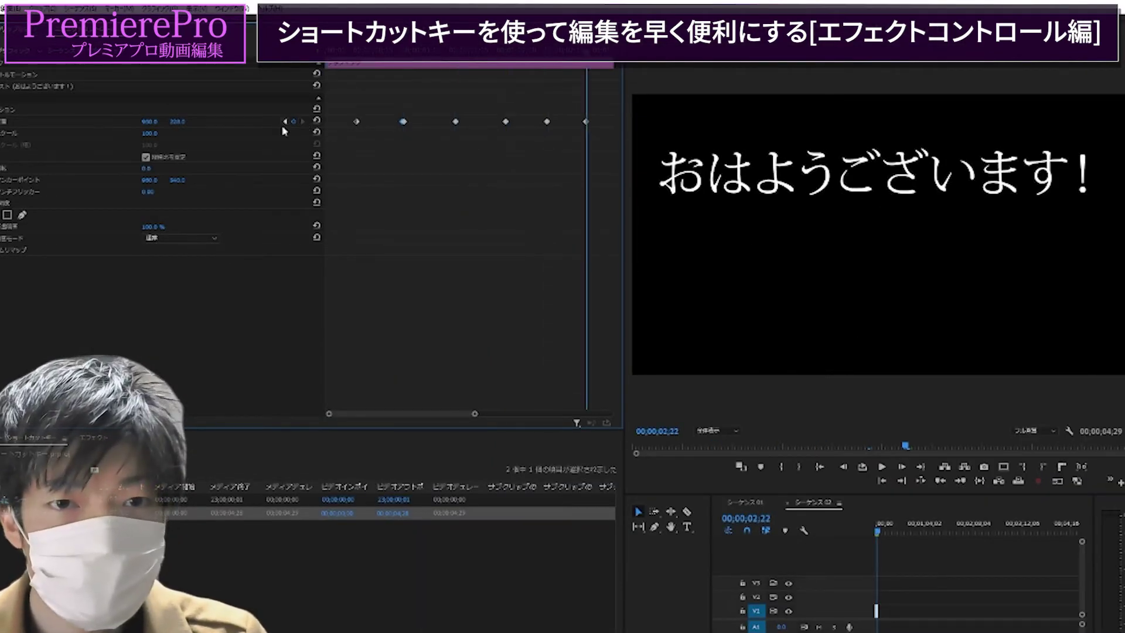
key(j)
key(k)
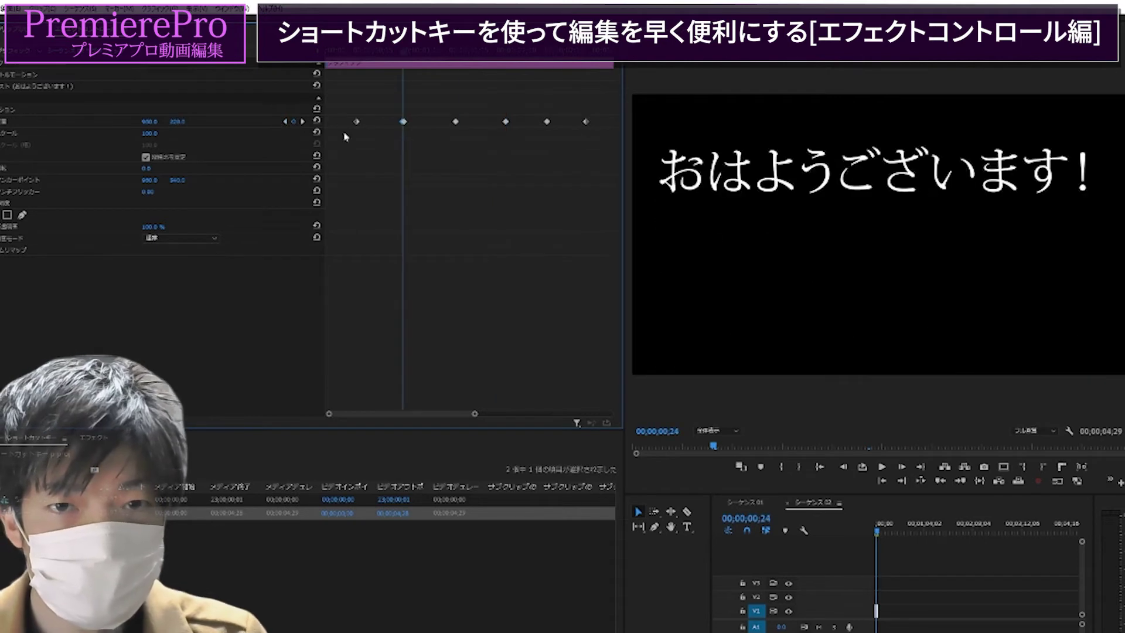
key(Left)
key(Left)
key(Left)
key(Right)
key(Right)
key(Right)
key(Right)
key(Right)
key(Right)
key(Right)
key(Right)
key(Right)
key(Right)
key(Right)
key(Right)
key(Right)
key(Right)
key(Right)
key(Right)
key(Right)
key(Right)
key(Right)
key(Right)
key(Right)
key(Right)
key(Right)
key(Right)
key(Right)
key(Right)
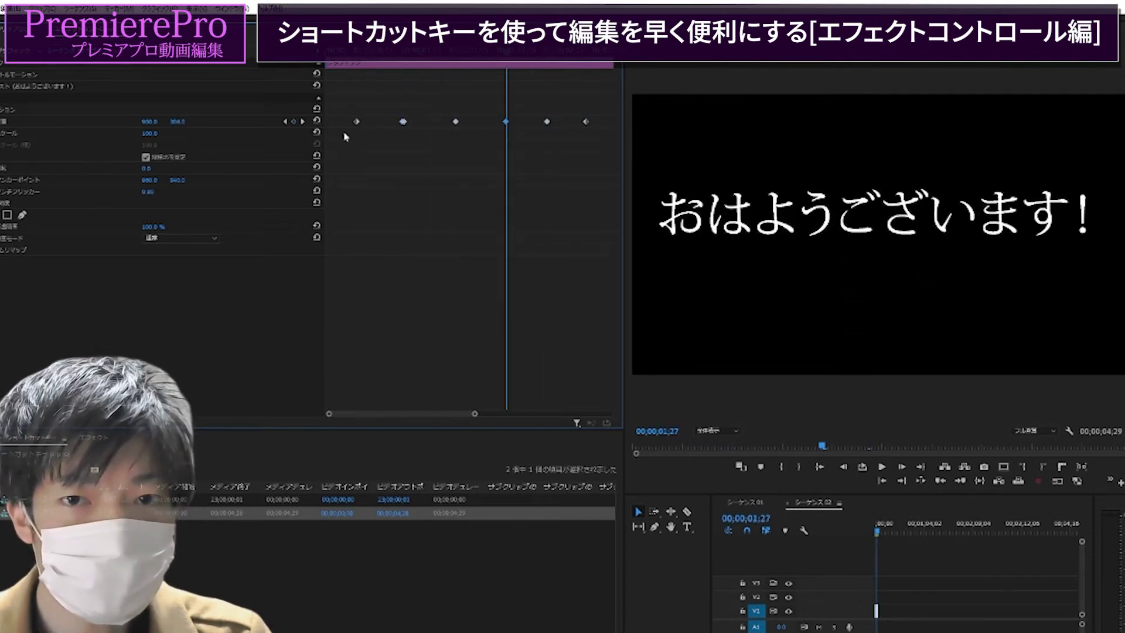
key(Right)
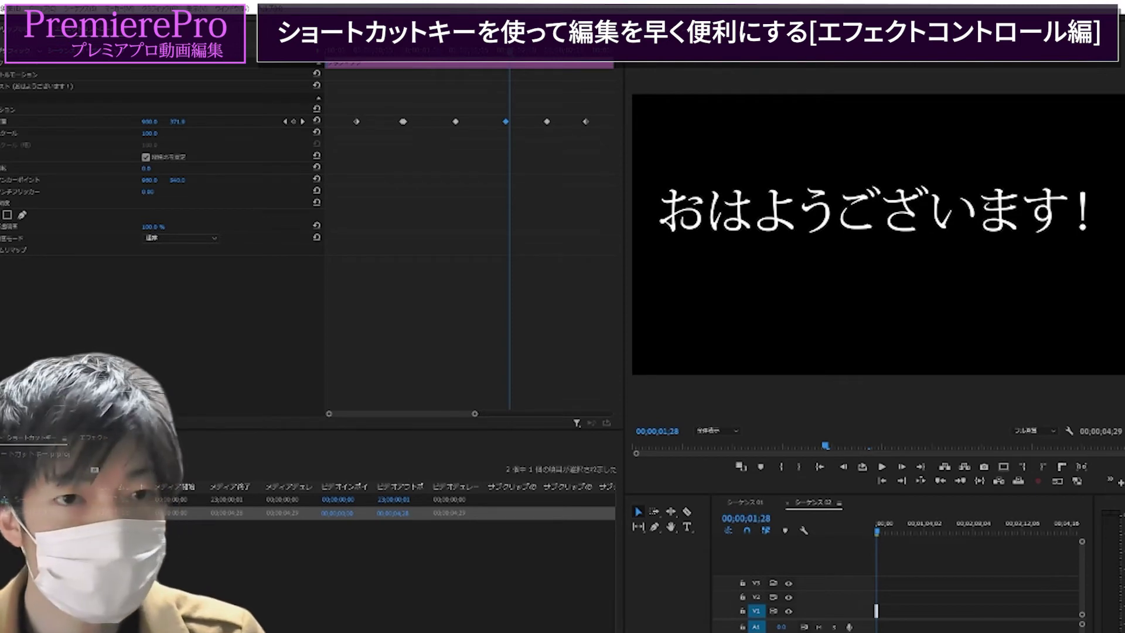
Open Edit > Keyboard Shortcuts and move the dialog higher on screen.
key(alt+e)
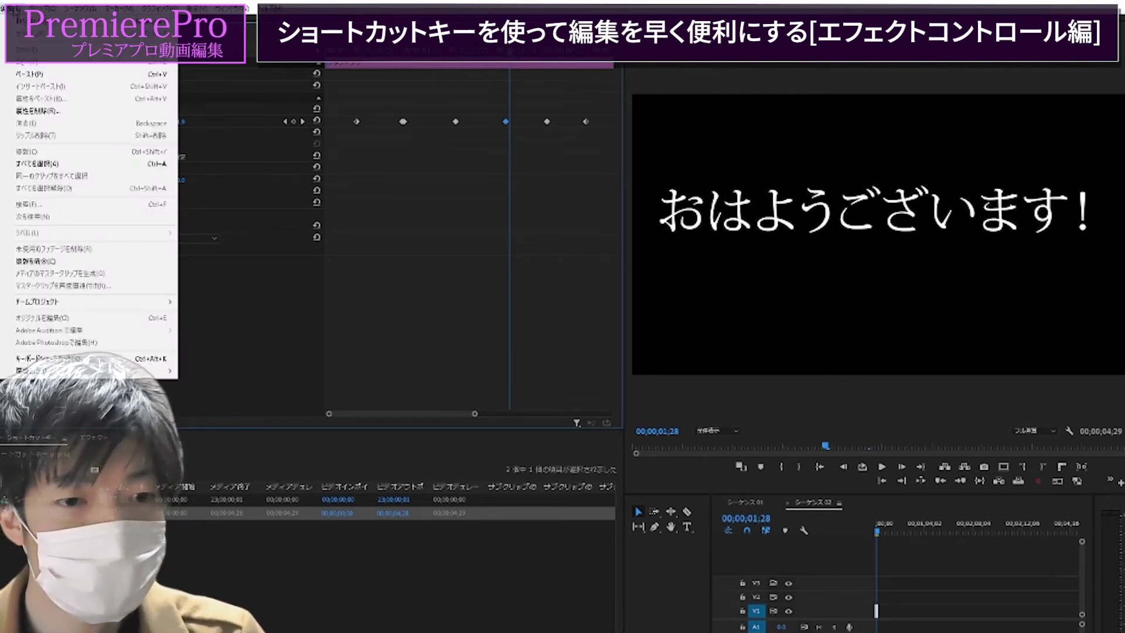
key(Escape)
key(alt+e)
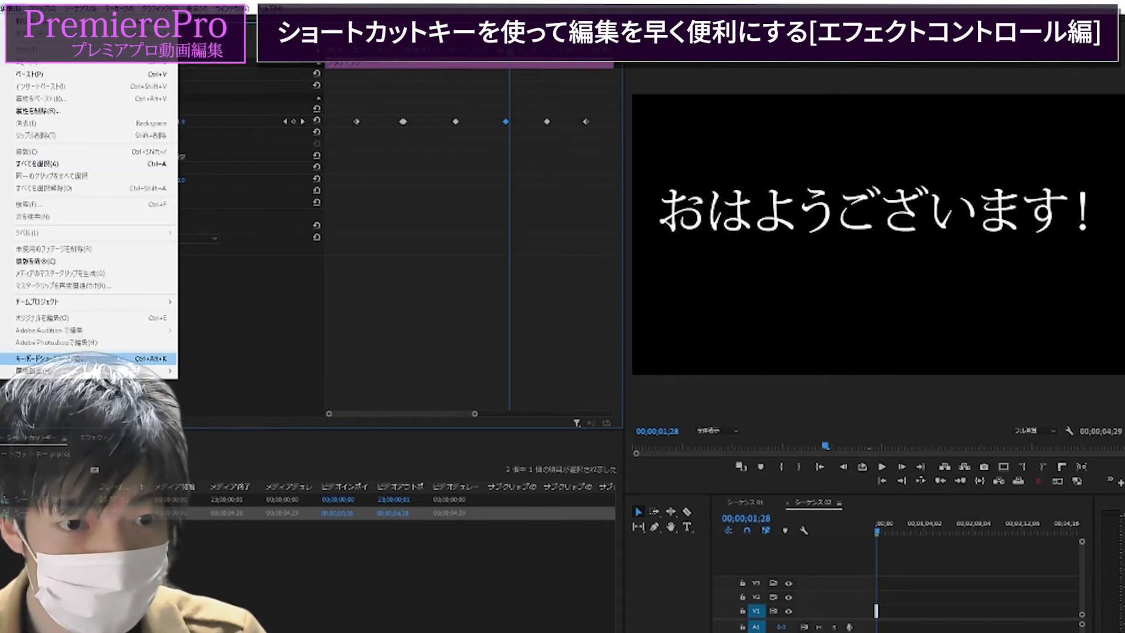
click(88, 358)
drag(396, 153, 404, 98)
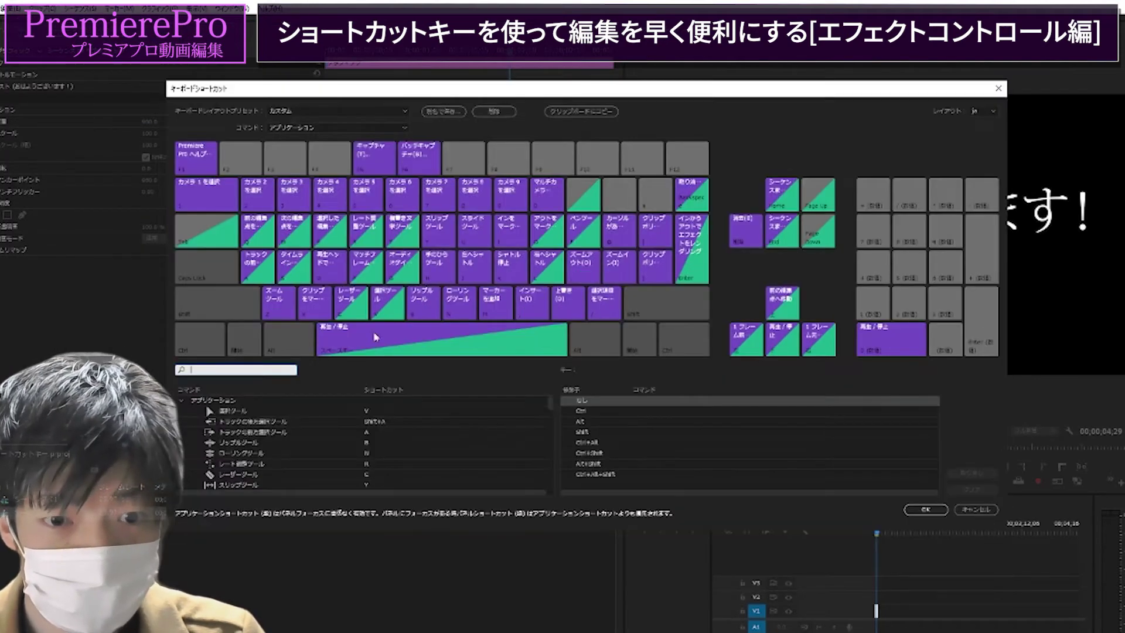
Make the Keyboard Shortcuts dialog taller and scroll through the application command list.
scroll(294, 443, down, 5)
scroll(305, 423, down, 5)
scroll(312, 416, down, 5)
scroll(312, 416, down, 3)
drag(355, 533, 355, 621)
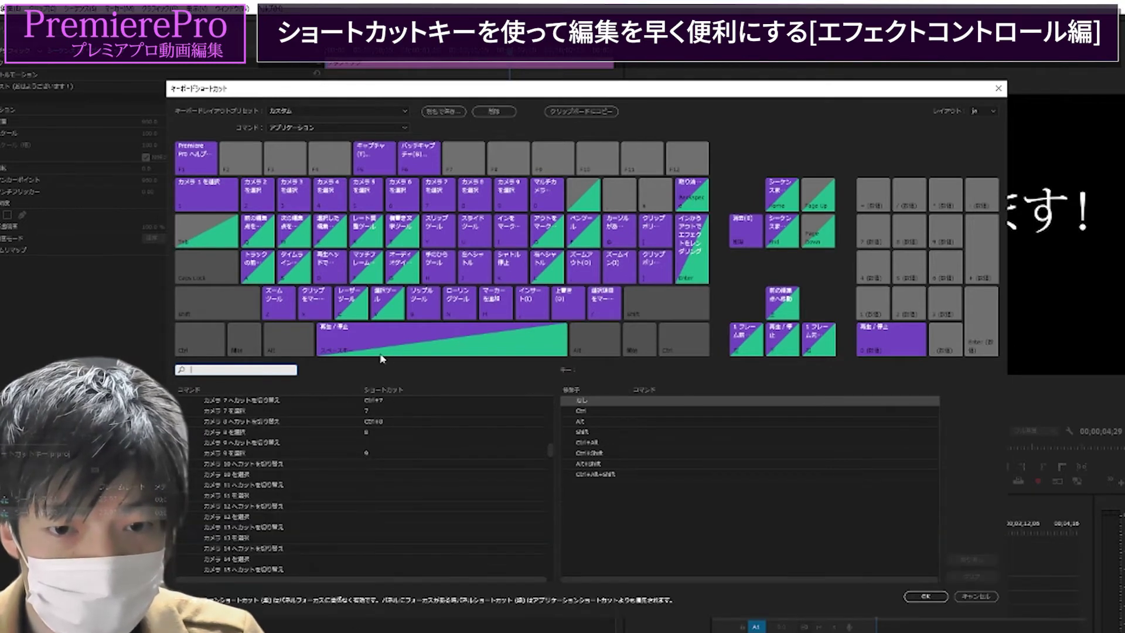
scroll(365, 482, down, 3)
scroll(365, 483, down, 3)
scroll(393, 479, down, 3)
scroll(408, 480, down, 3)
scroll(409, 462, down, 3)
scroll(381, 478, down, 3)
scroll(379, 478, down, 3)
scroll(387, 485, down, 3)
scroll(394, 493, down, 3)
scroll(395, 498, down, 3)
scroll(395, 498, down, 3)
scroll(395, 498, up, 3)
scroll(398, 498, up, 2)
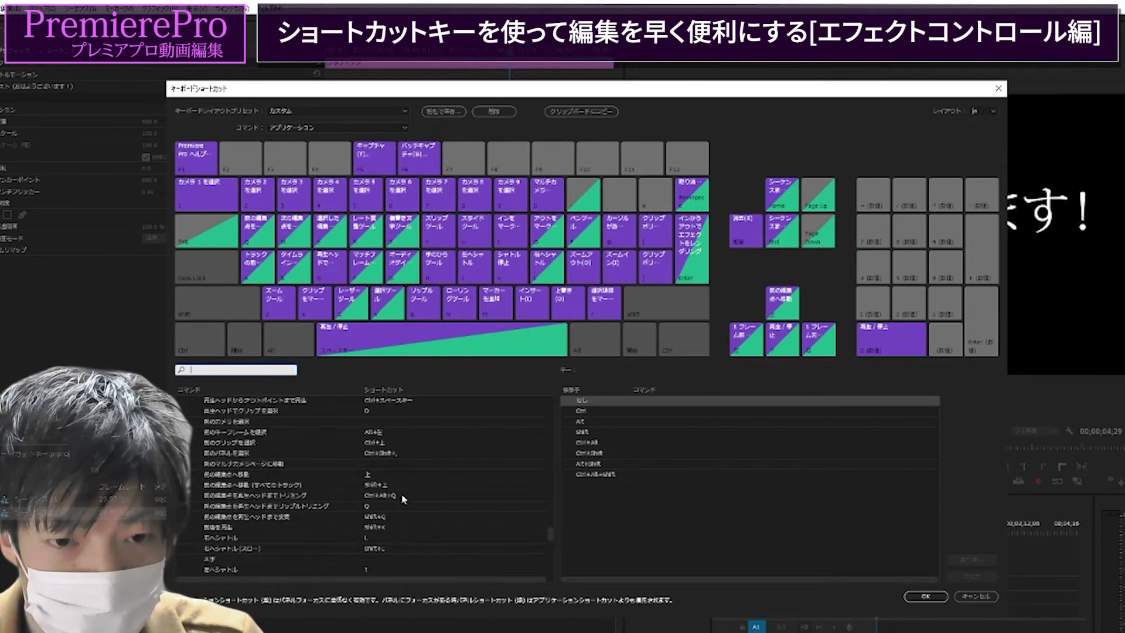
scroll(368, 496, down, 2)
scroll(375, 498, down, 2)
scroll(382, 500, down, 2)
scroll(381, 499, down, 2)
scroll(382, 504, down, 2)
scroll(384, 510, down, 2)
scroll(387, 517, down, 2)
scroll(388, 512, up, 2)
scroll(389, 508, up, 2)
scroll(388, 501, up, 2)
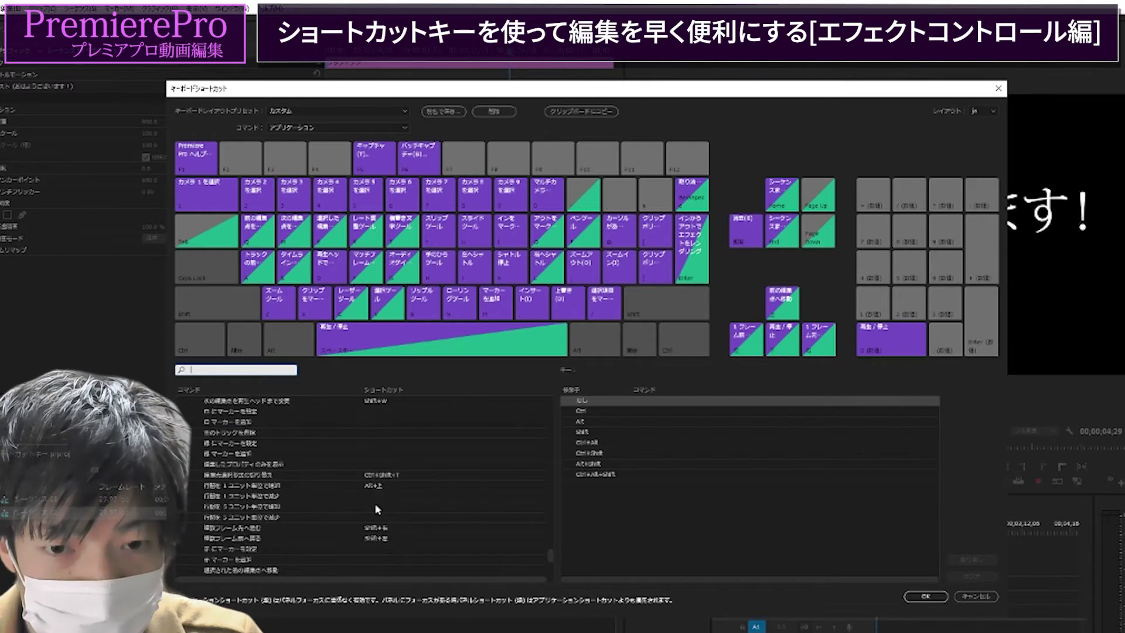
scroll(387, 495, up, 2)
scroll(391, 490, up, 2)
scroll(392, 495, up, 2)
scroll(391, 490, up, 2)
scroll(392, 490, up, 2)
scroll(392, 491, up, 2)
scroll(392, 490, up, 2)
scroll(392, 490, up, 2)
scroll(391, 490, up, 2)
scroll(391, 490, up, 2)
scroll(393, 496, up, 1)
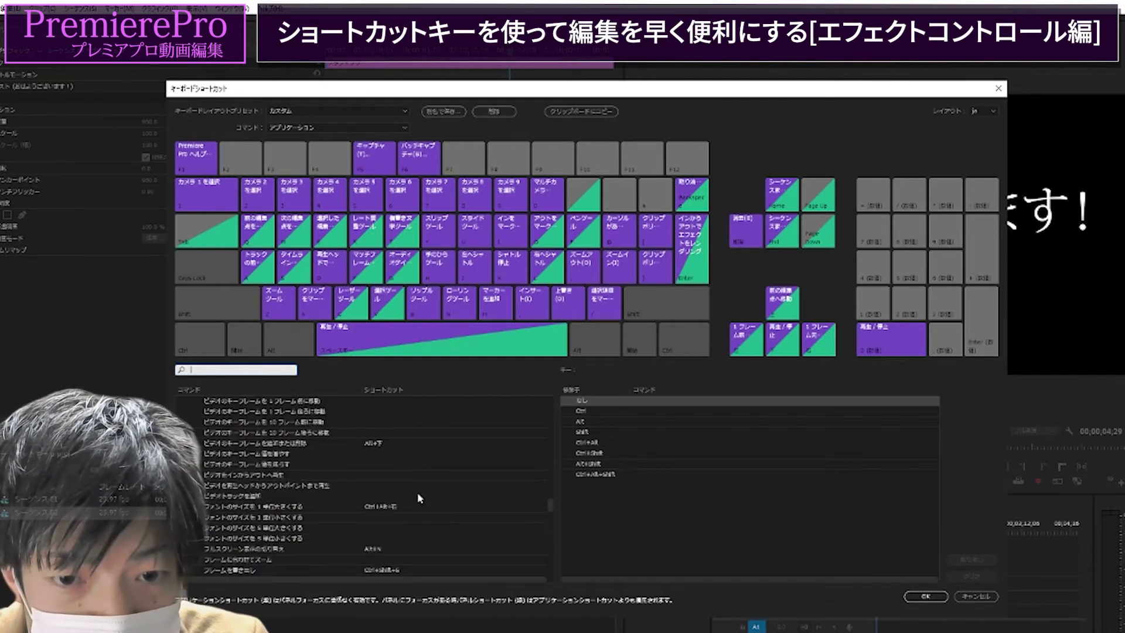
scroll(416, 499, up, 2)
scroll(391, 516, up, 2)
scroll(391, 516, up, 2)
scroll(392, 516, up, 2)
scroll(391, 517, up, 2)
scroll(392, 518, up, 2)
scroll(389, 511, up, 2)
scroll(369, 509, up, 2)
scroll(361, 509, up, 3)
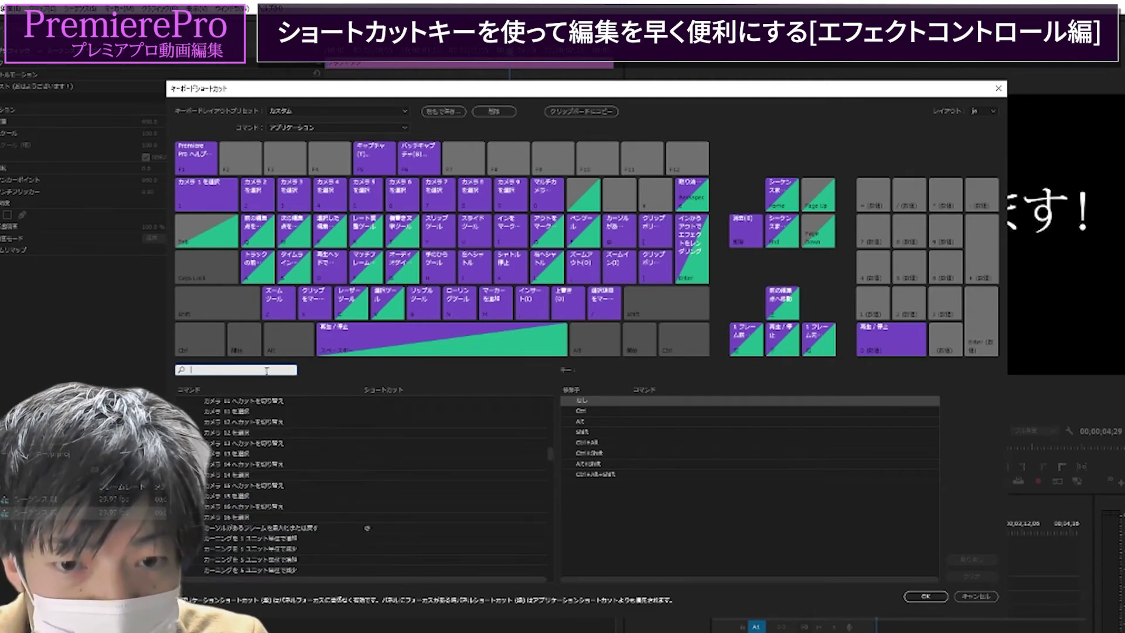
Filter the shortcut command list by searching for キーフレーム.
text(まーか)
key(space)
key(Escape)
key(Escape)
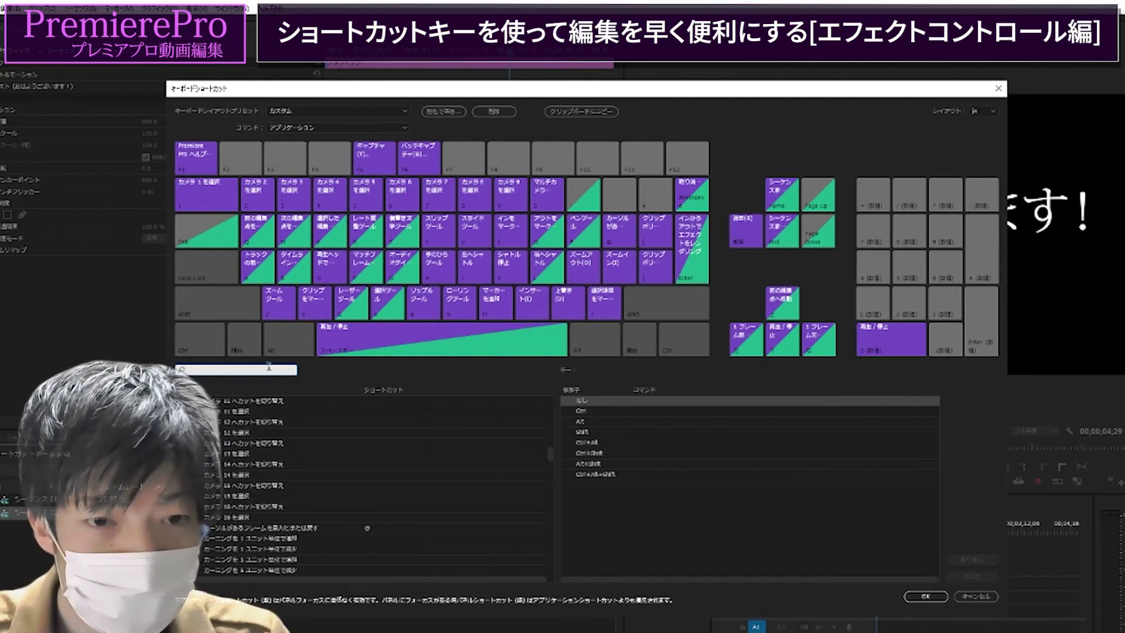
text(キー)
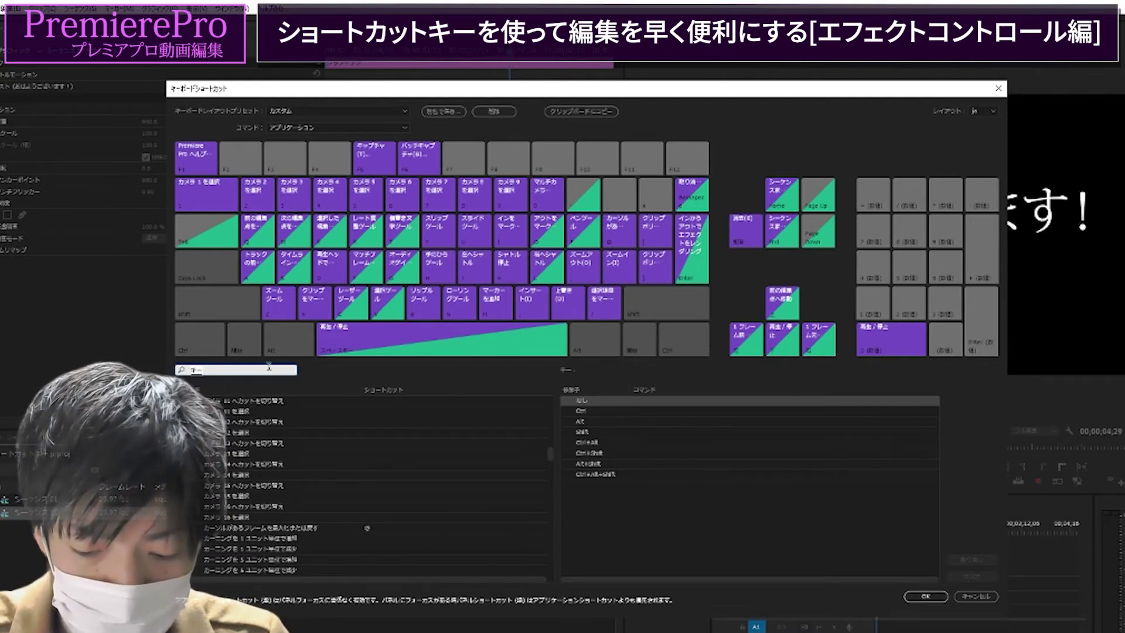
key(Return)
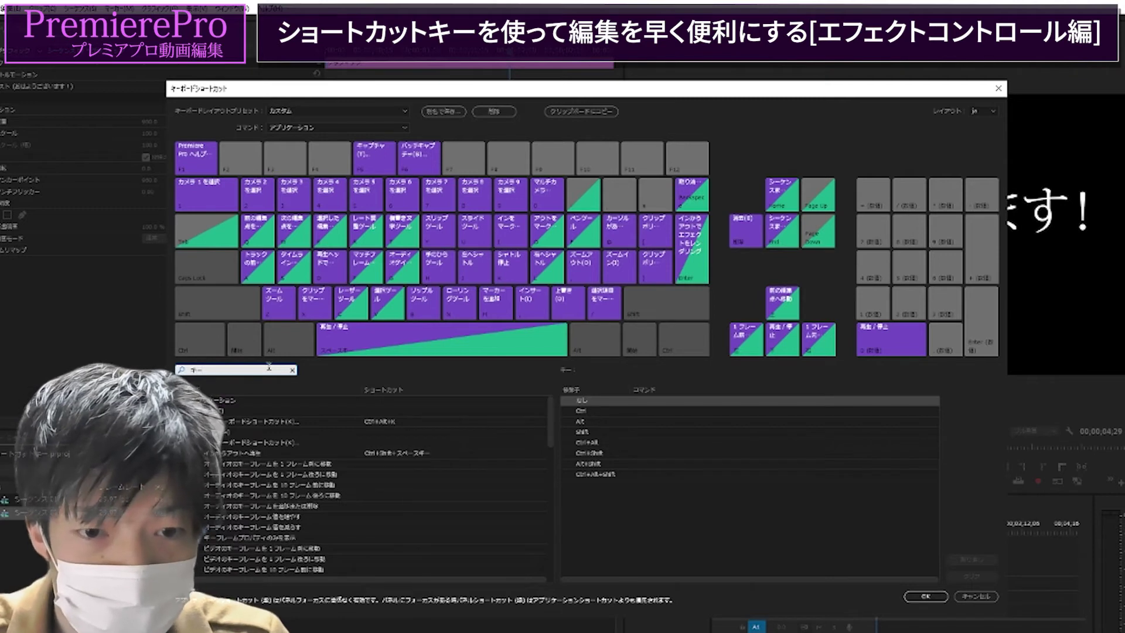
text(ふれー)
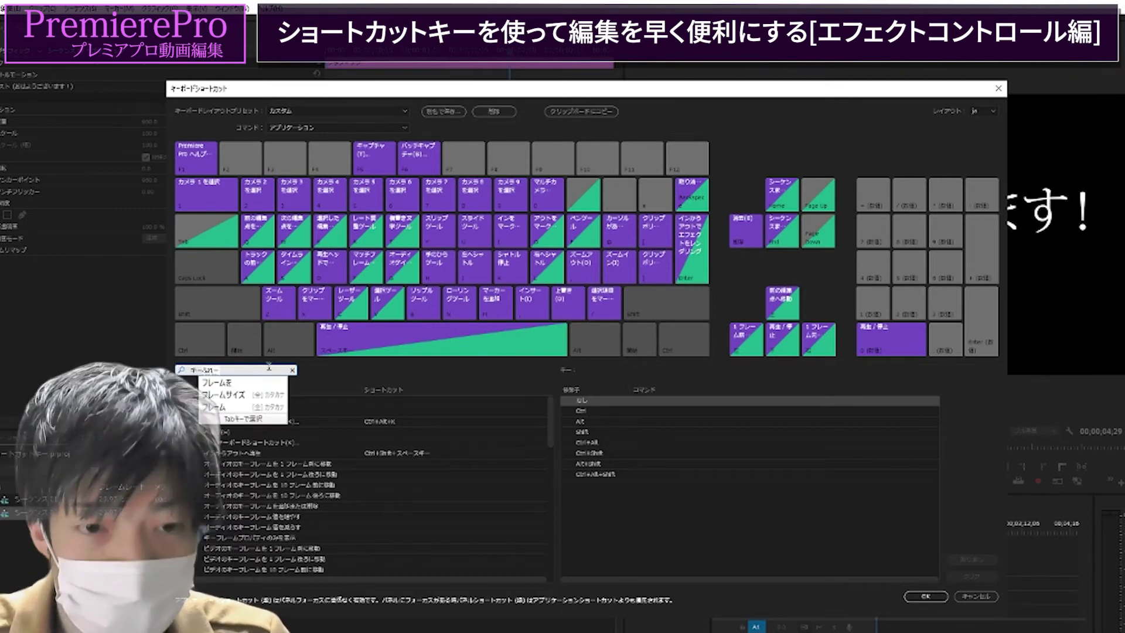
text(ム)
key(Return)
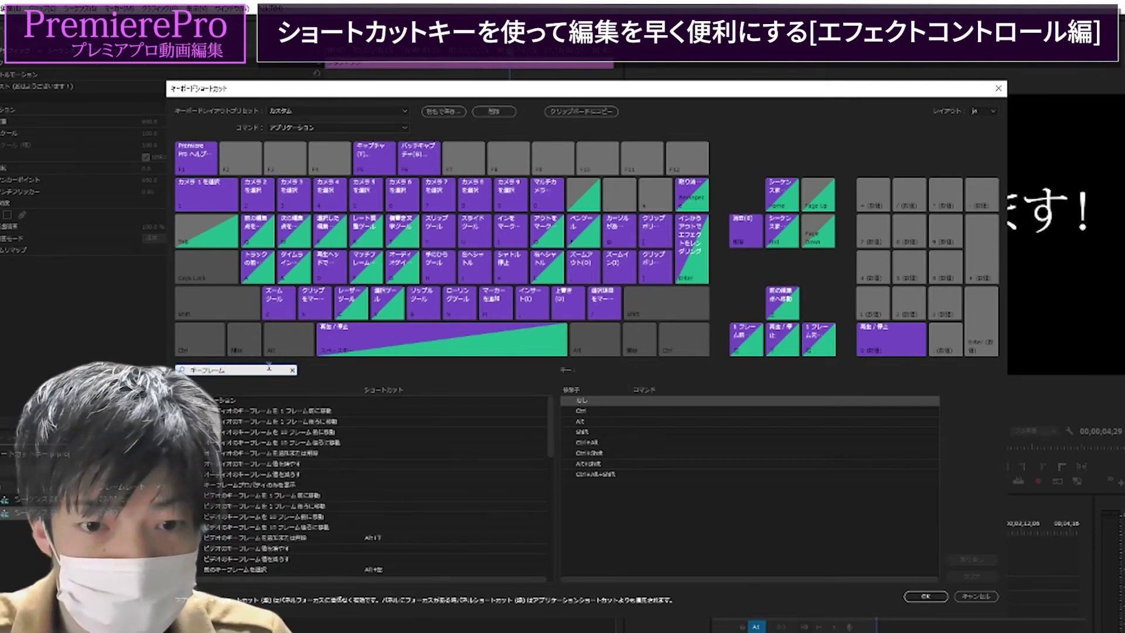
scroll(307, 531, down, 2)
Clear the existing shortcuts of the previous-keyframe, next-keyframe and add/remove keyframe commands.
click(371, 506)
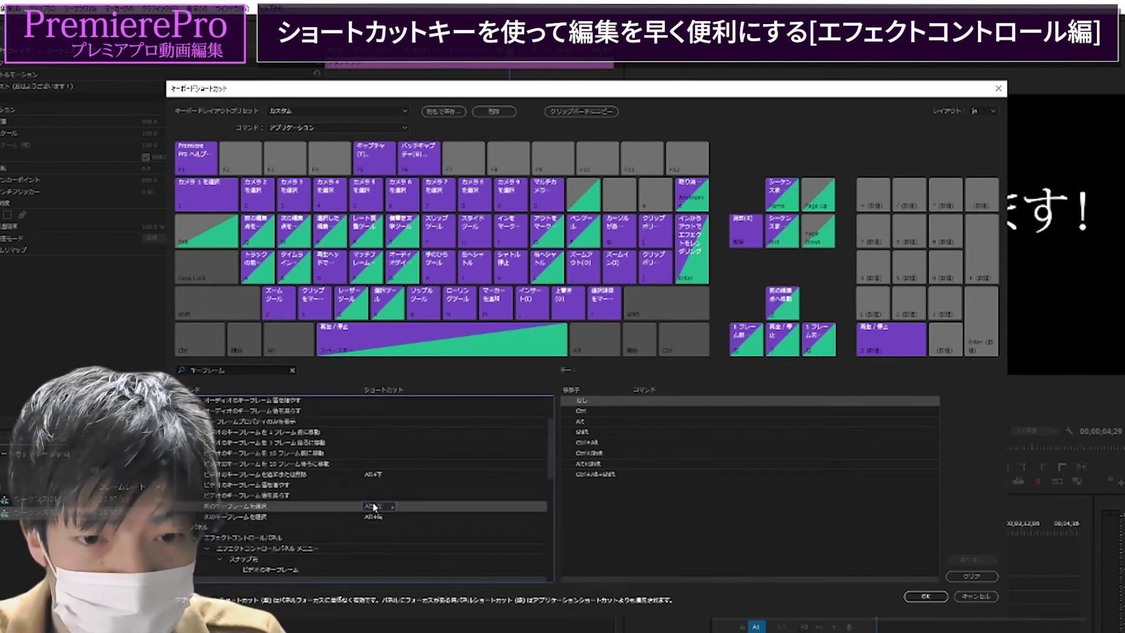
key(BackSpace)
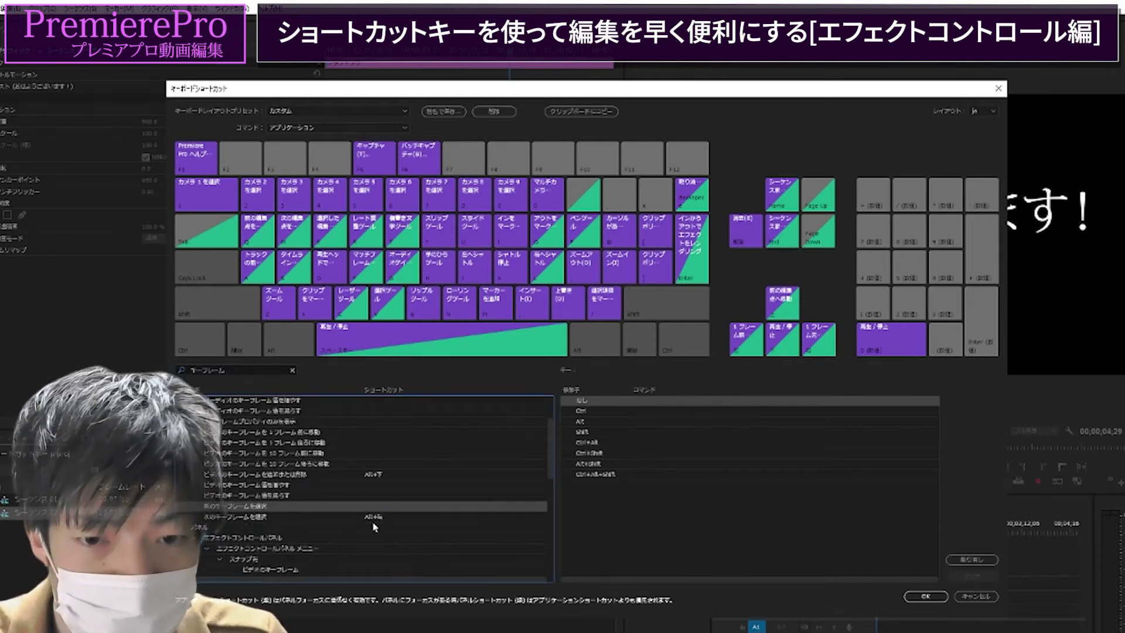
click(382, 519)
key(BackSpace)
click(385, 473)
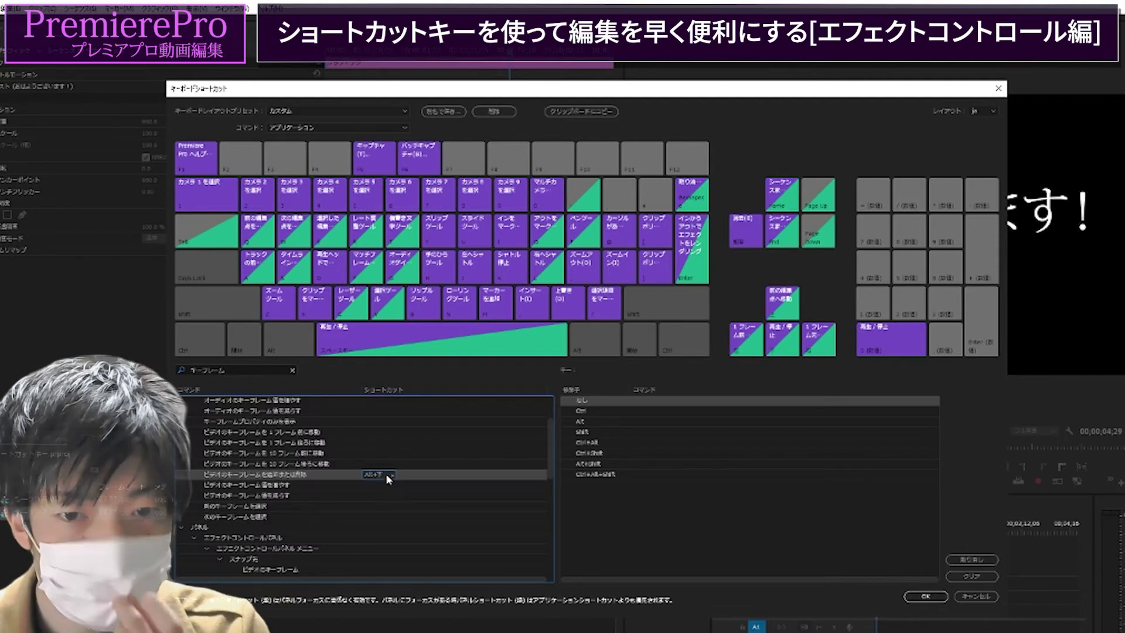
key(BackSpace)
Assign Alt+Right to 次のキーフレームを選択 and Alt+Left to 前のキーフレームを選択.
click(610, 415)
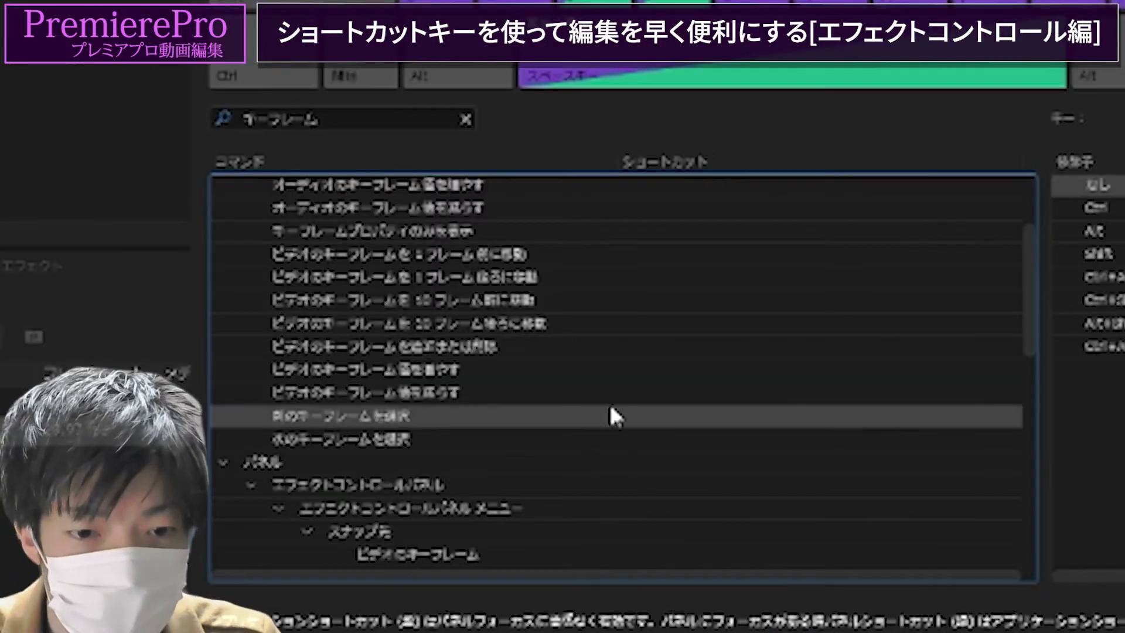
click(609, 437)
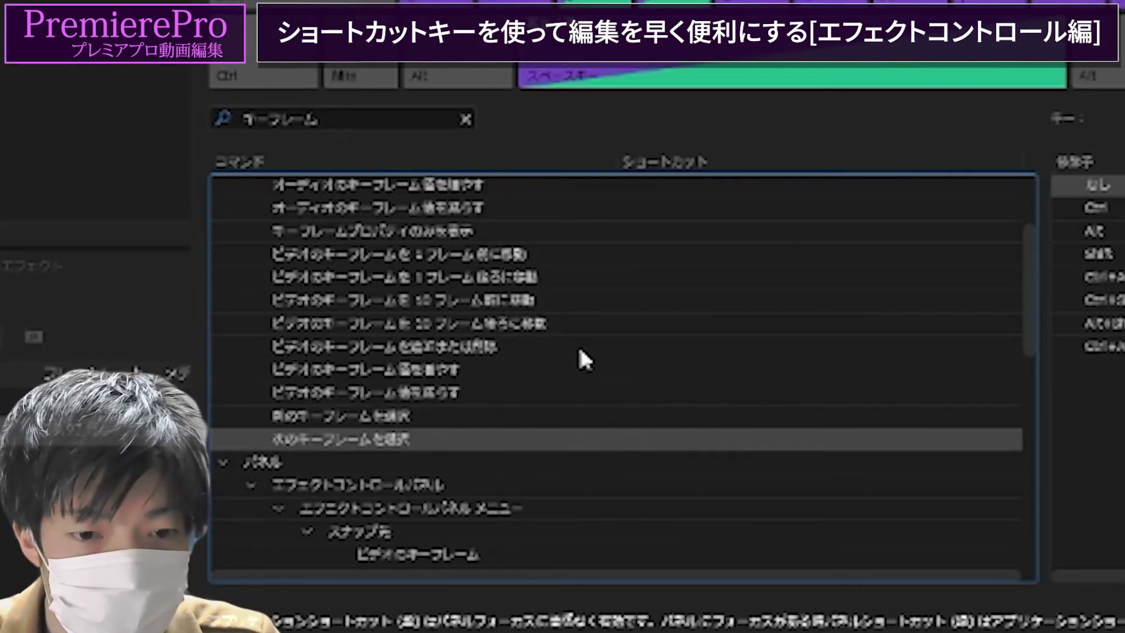
click(543, 420)
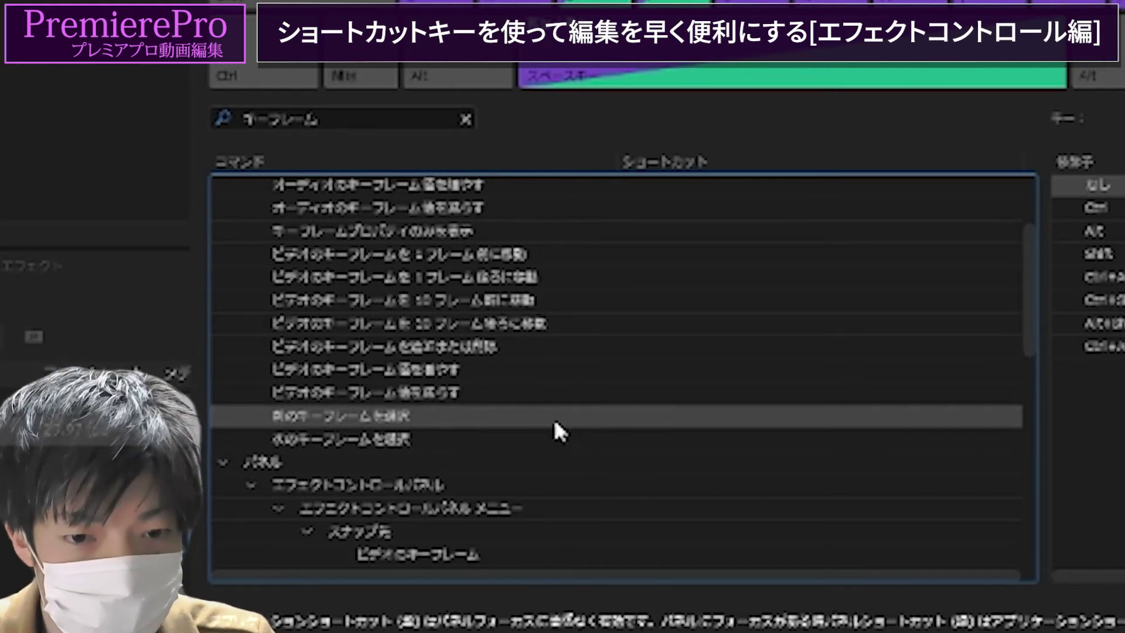
click(652, 443)
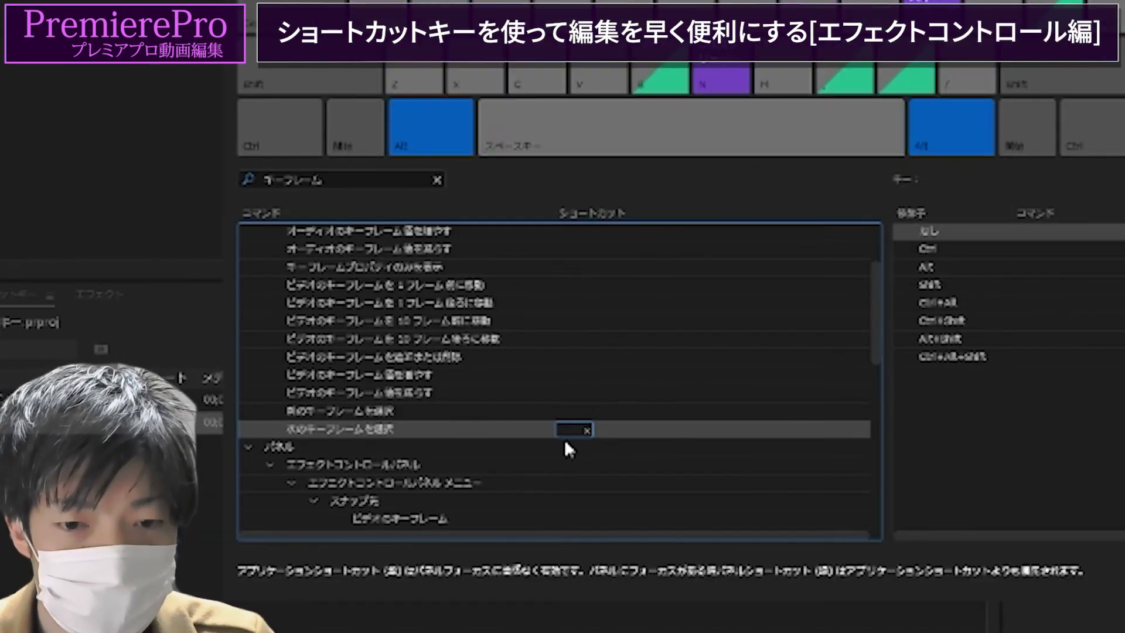
key(alt)
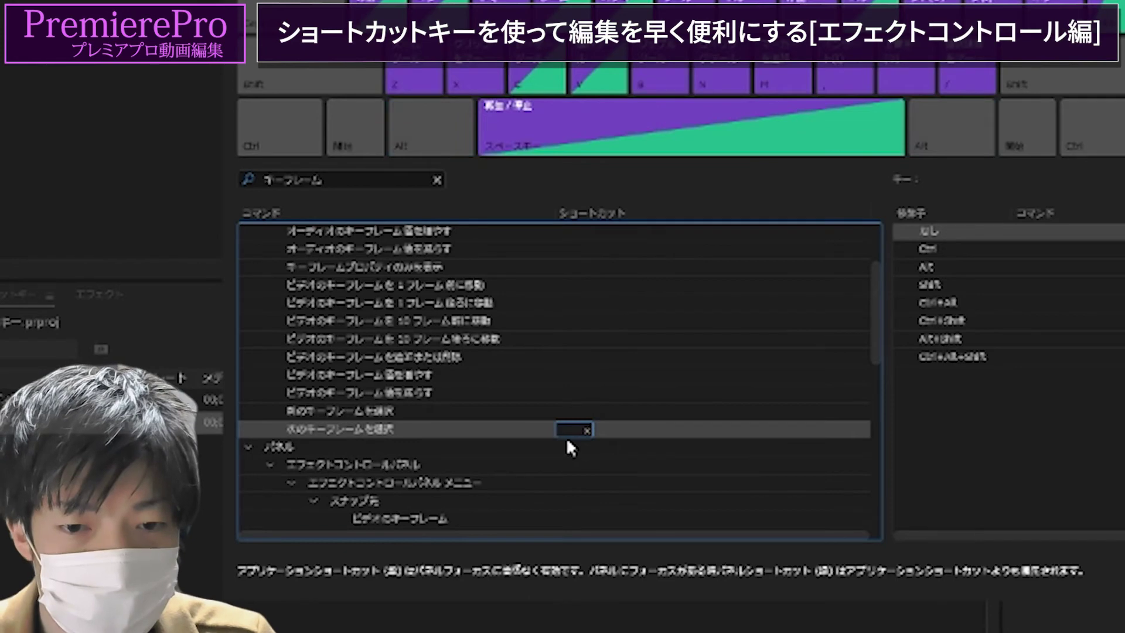
key(alt)
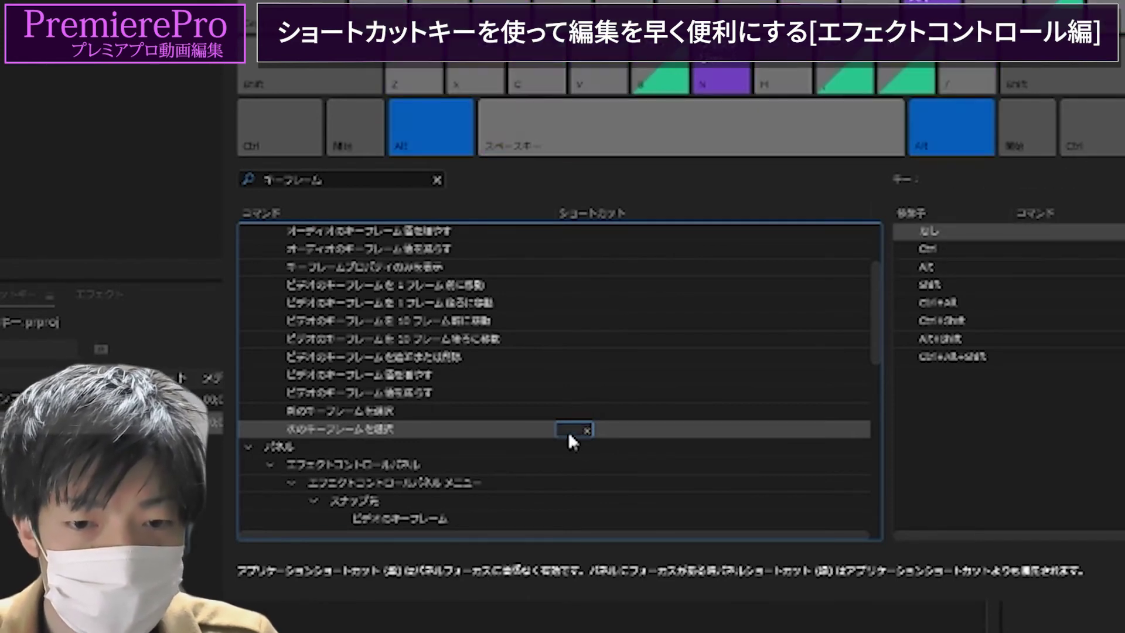
key(alt)
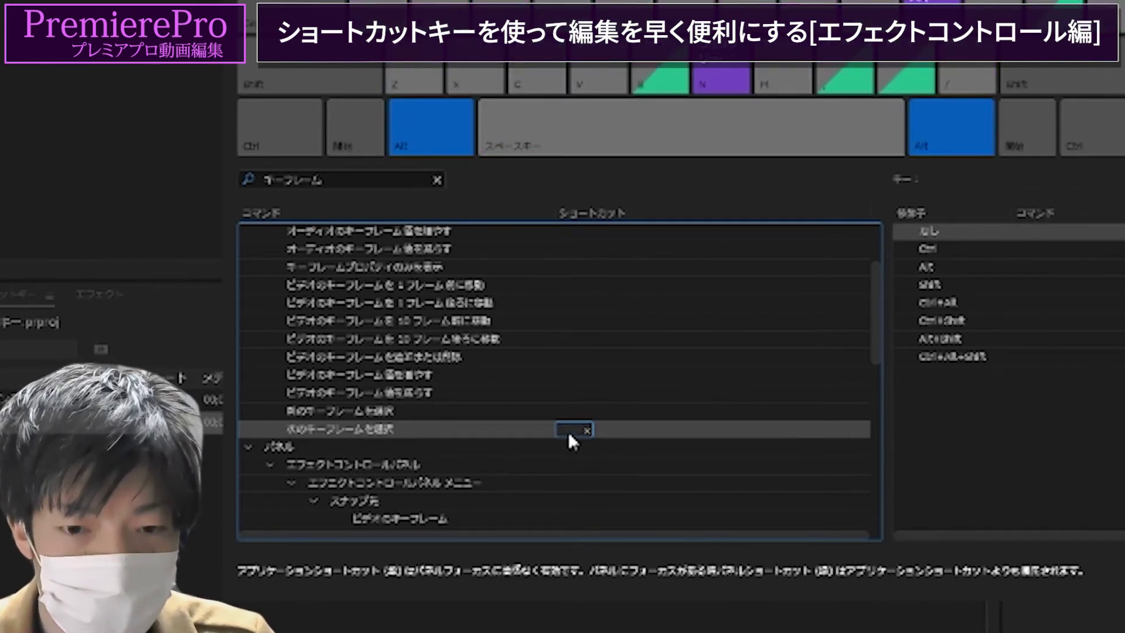
key(alt+Right)
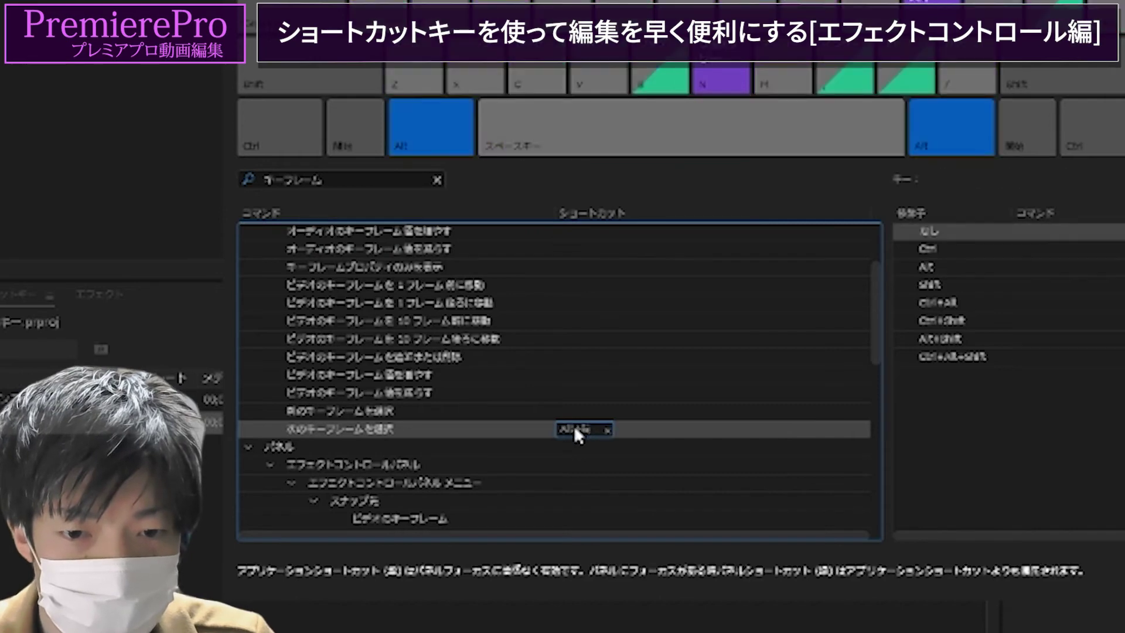
click(578, 411)
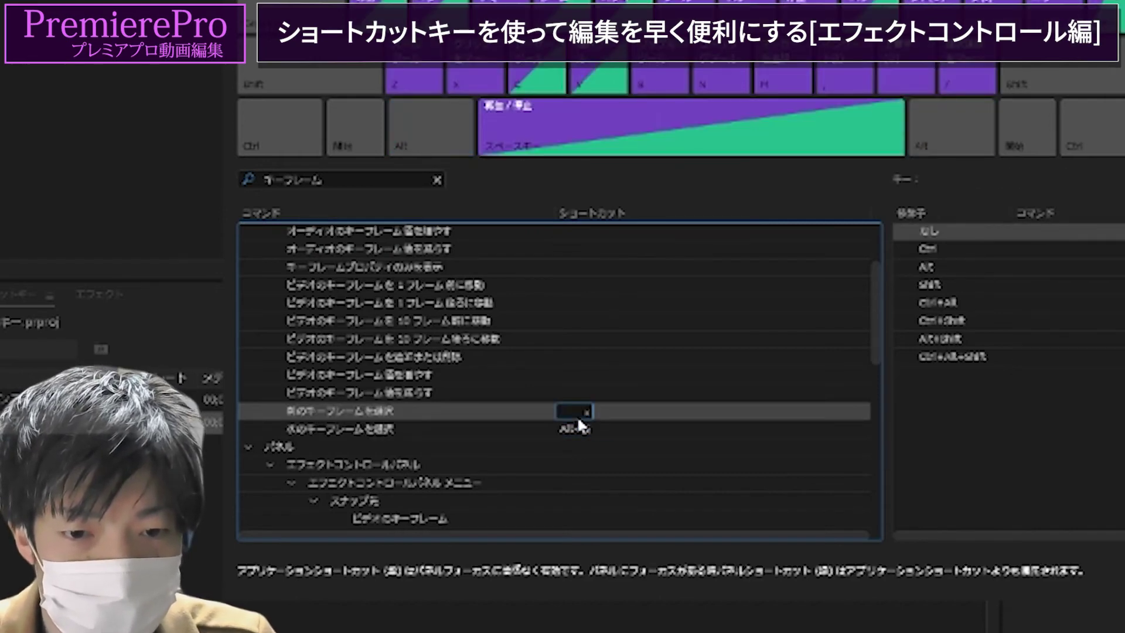
key(alt)
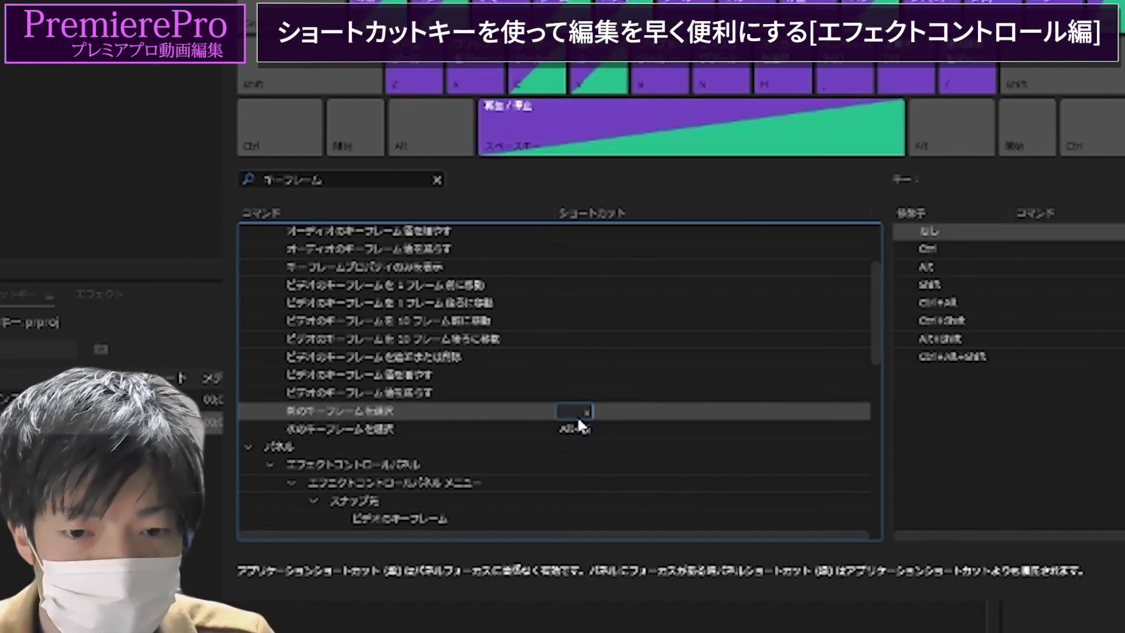
key(alt+Left)
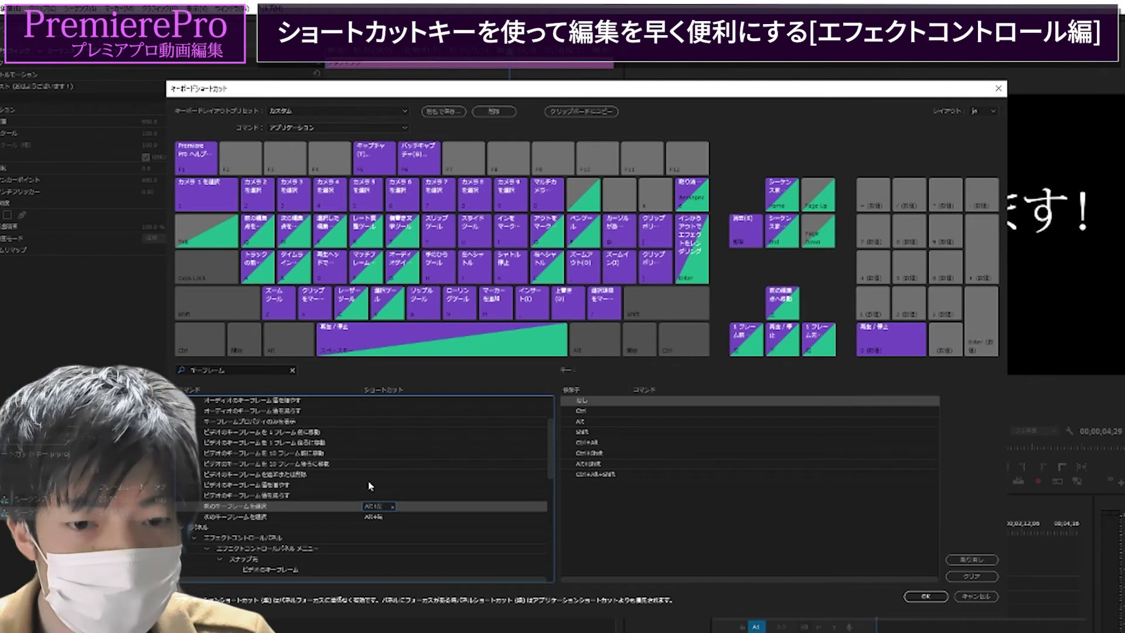
Finish the previous-keyframe entry, bind Alt+Down to ビデオのキーフレームを追加または削除, and confirm the shortcuts.
click(302, 489)
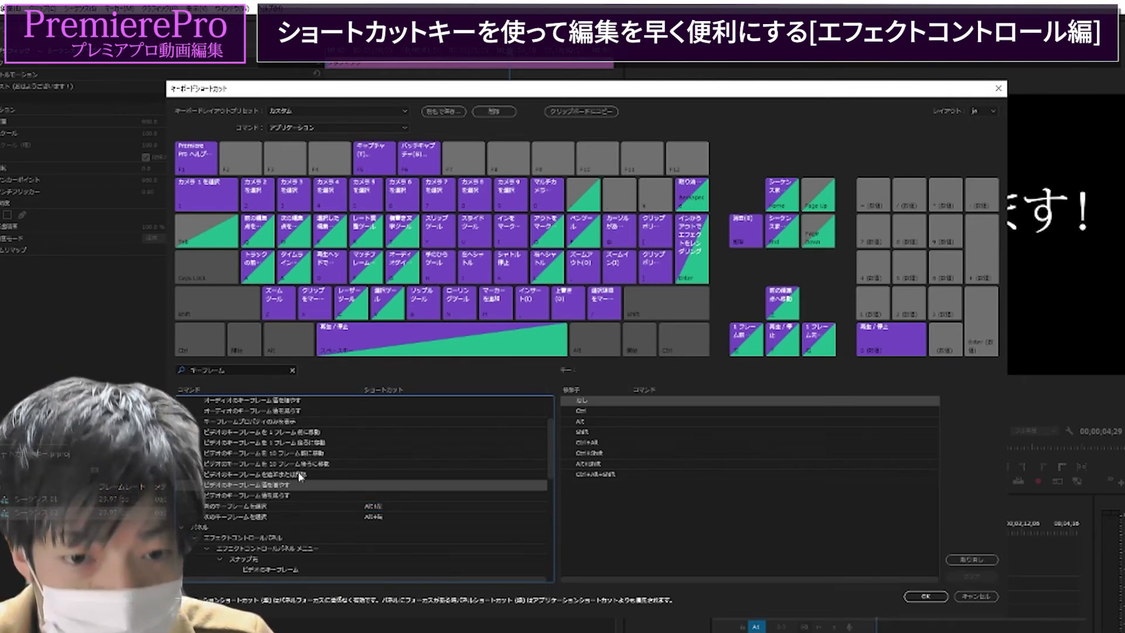
click(300, 476)
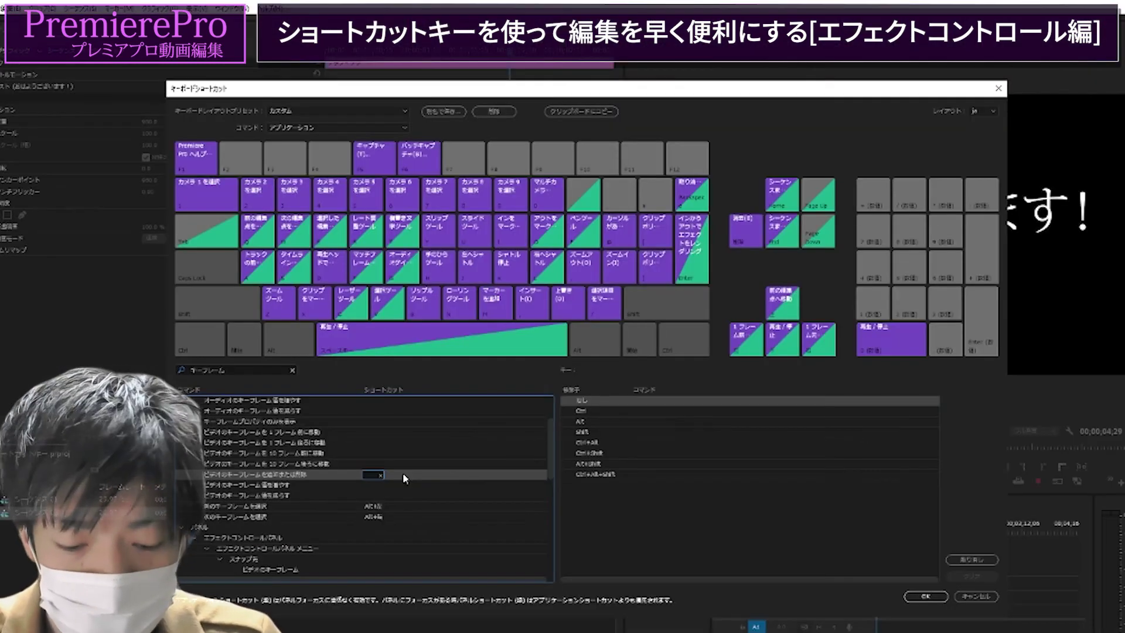
key(alt+Down)
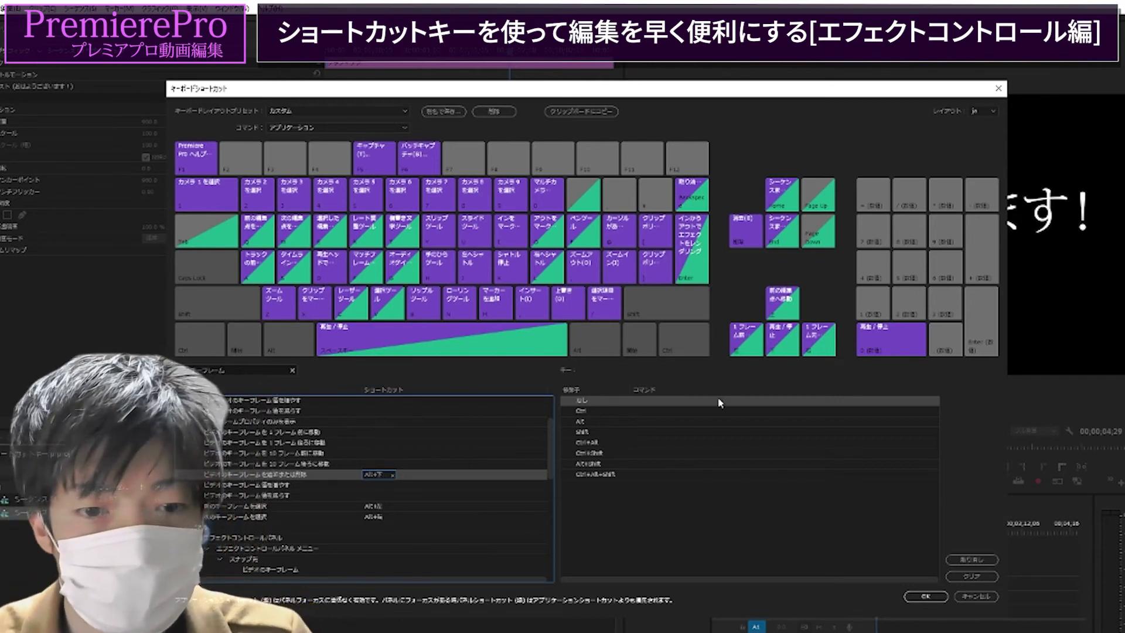
click(926, 596)
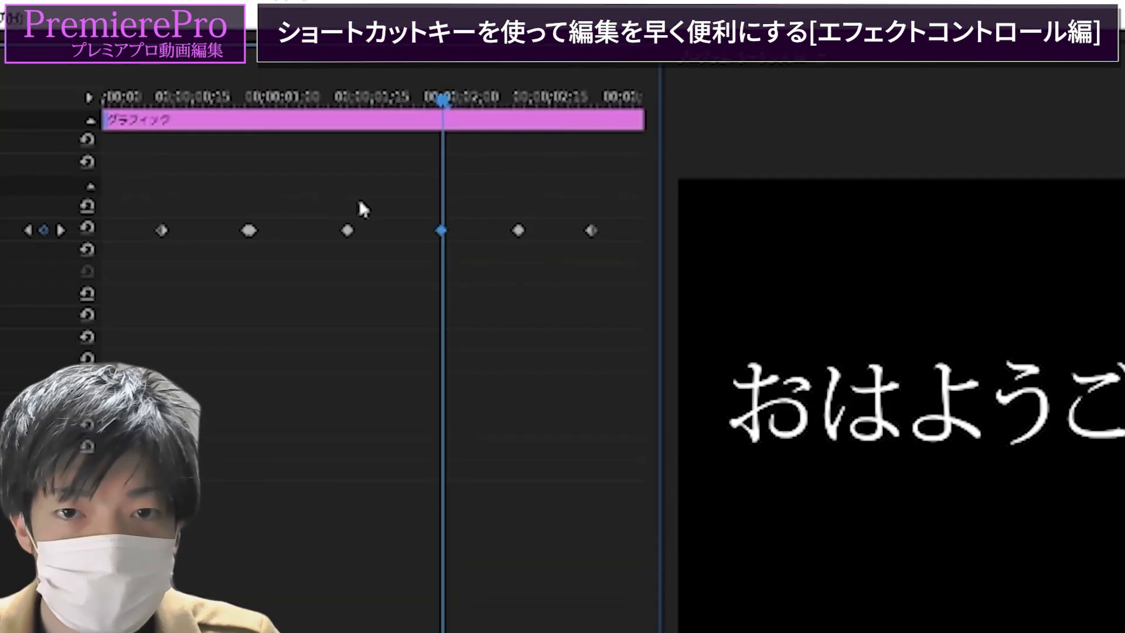
Hop back and forth between the caption's Position keyframes using the Alt+Up and Alt+Down shortcuts.
key(alt+Up)
key(alt+Up)
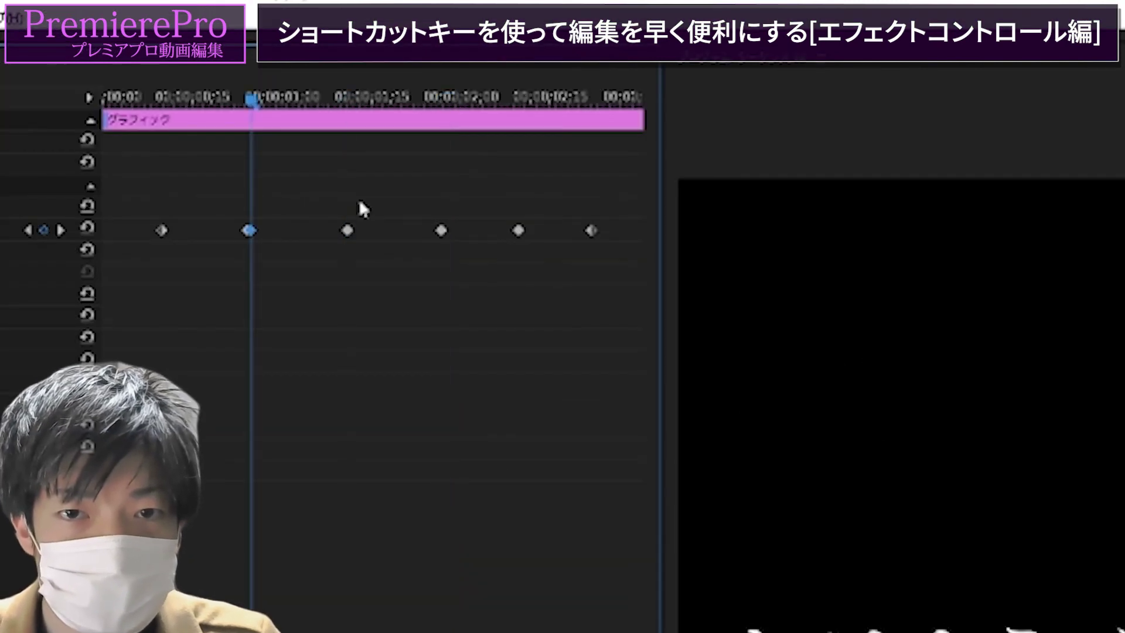
key(alt+Up)
key(alt+Down)
key(alt+Down)
key(alt+Down)
key(alt+Down)
key(alt+Down)
key(alt+Up)
key(alt+Up)
key(alt+Up)
key(alt+Up)
key(alt+Up)
key(alt+Down)
key(alt+Down)
key(alt+Down)
key(alt+Down)
key(alt+Down)
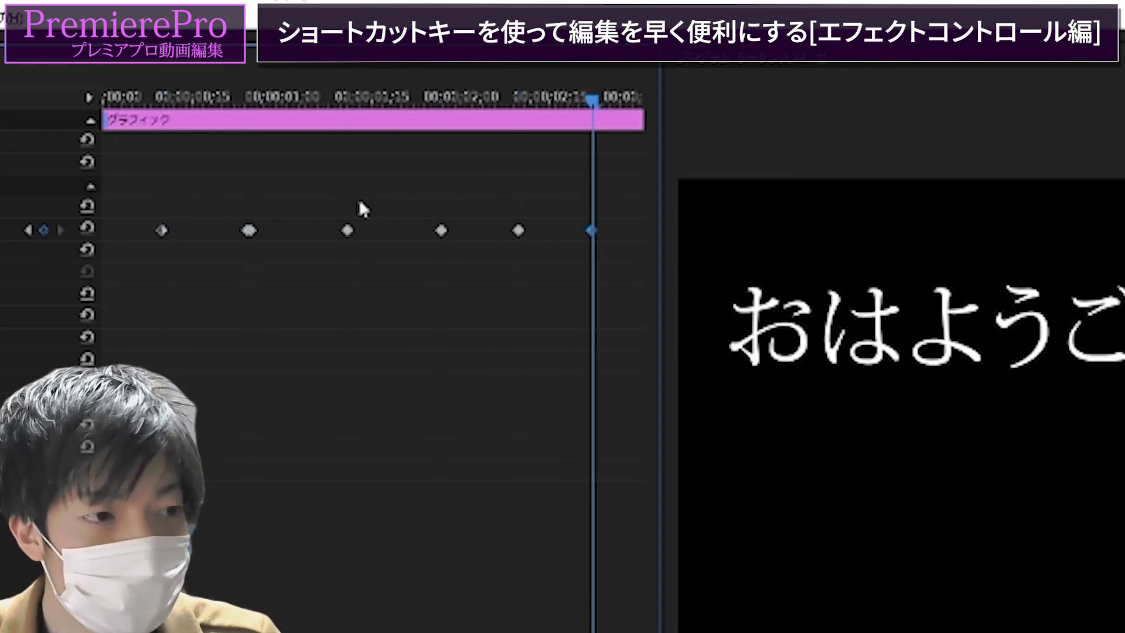
key(alt+Up)
key(alt+Up)
key(alt+Up)
key(alt+Up)
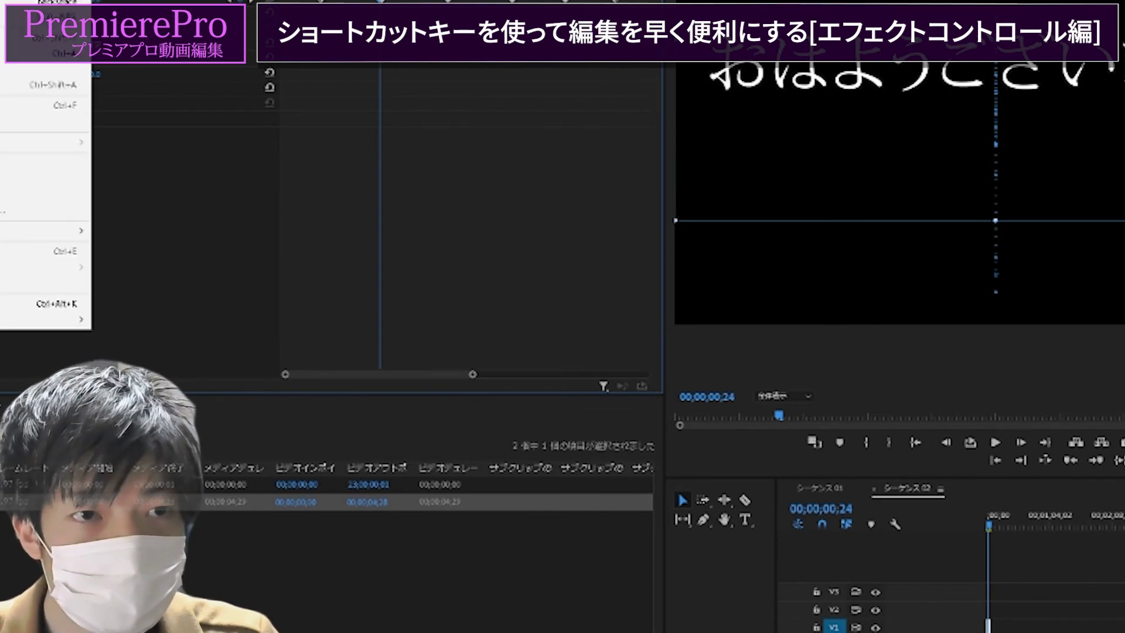
In Keyboard Shortcuts, search キーフレーム and rebind ビデオのキーフレームを追加または削除 to Alt+Up, then confirm.
click(44, 304)
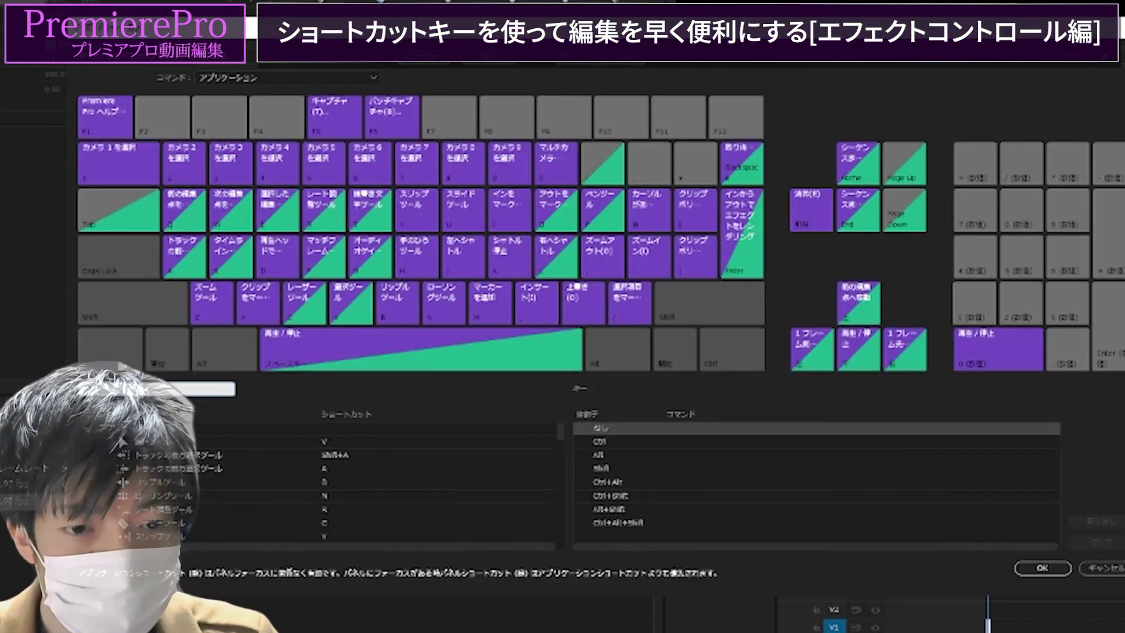
text(ki-)
key(Return)
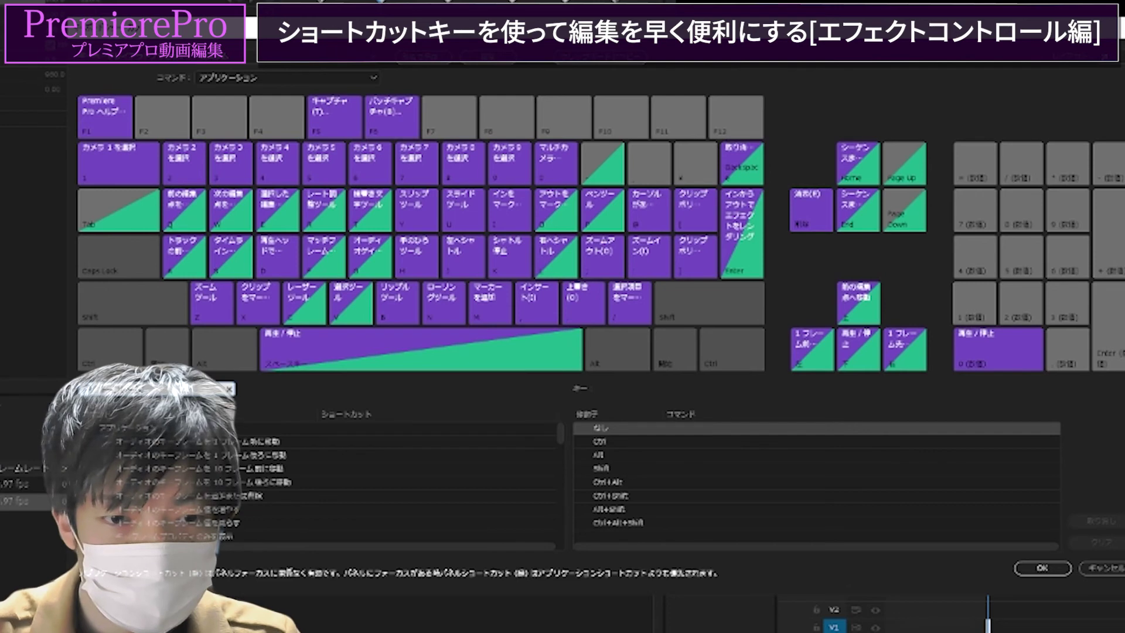
scroll(317, 468, up, 1)
click(330, 444)
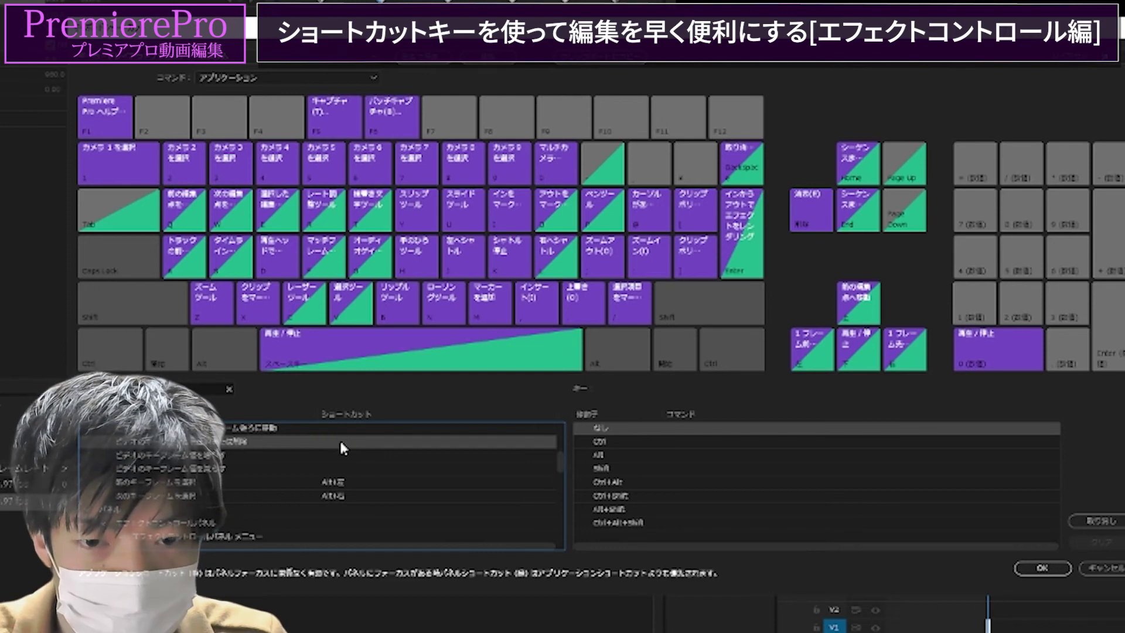
click(333, 443)
key(alt)
key(alt+Up)
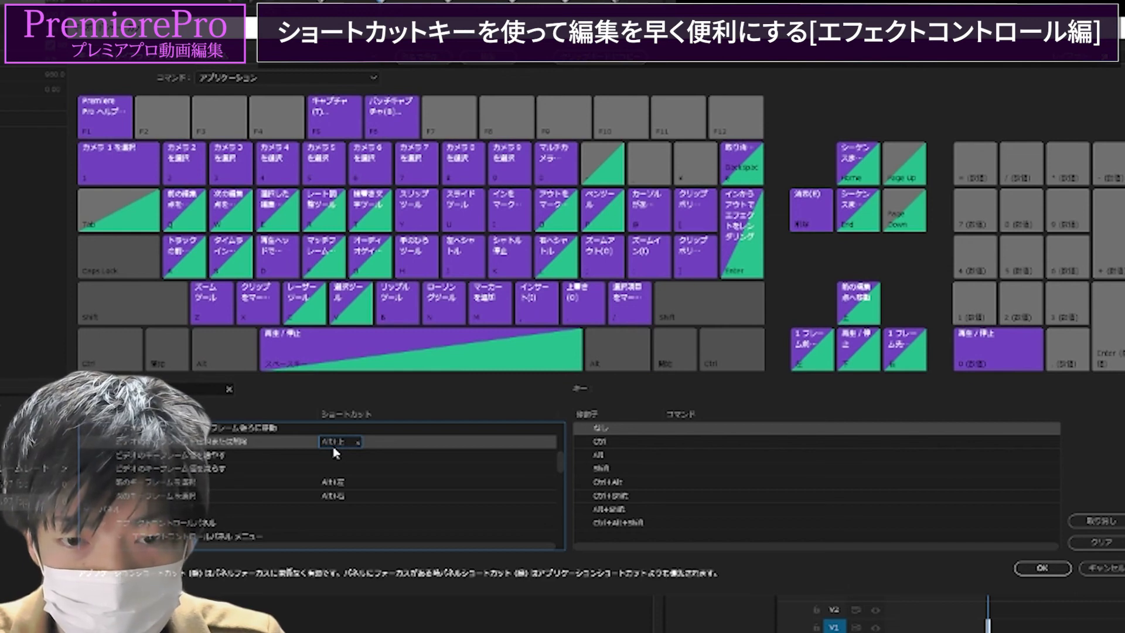
click(1043, 568)
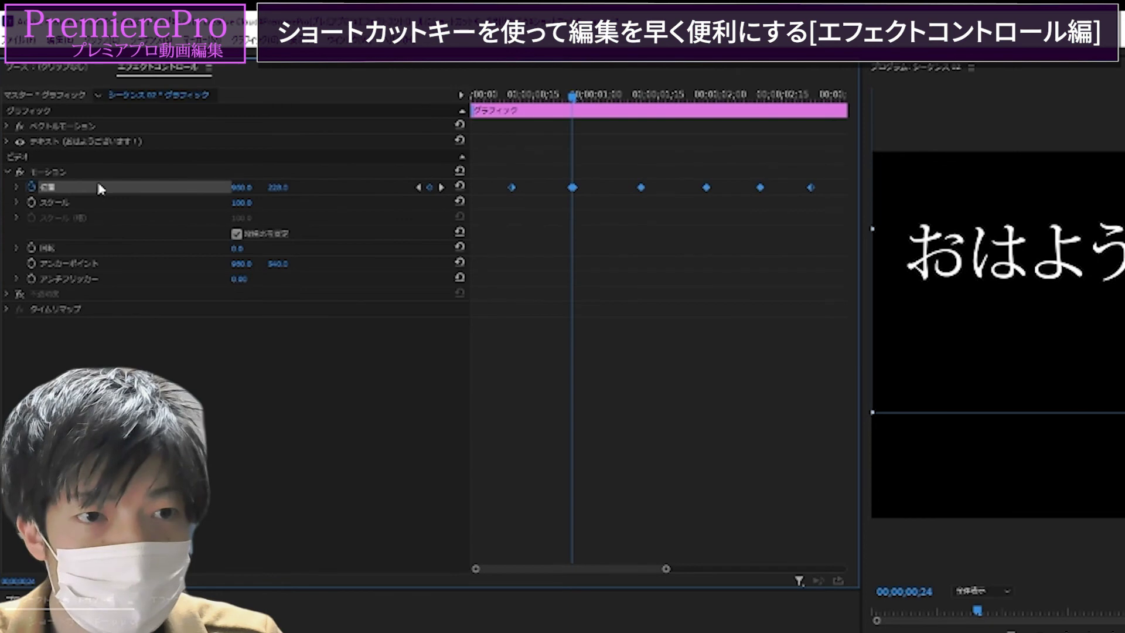
Jump between the caption's keyframes and add new Position keyframes at the chosen frames.
key(shift+k)
key(shift+k)
key(shift+k)
key(shift+k)
key(ctrl+shift+k)
key(ctrl+shift+k)
key(ctrl+shift+k)
key(ctrl+shift+k)
key(ctrl+shift+k)
key(shift+k)
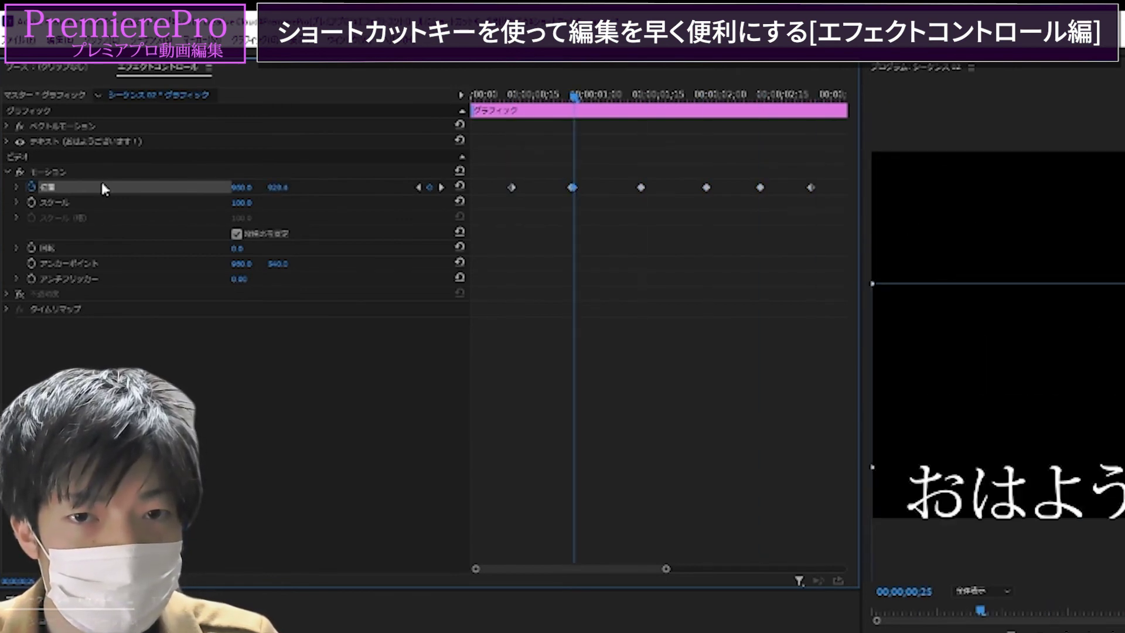
key(shift+k)
key(ctrl+shift+k)
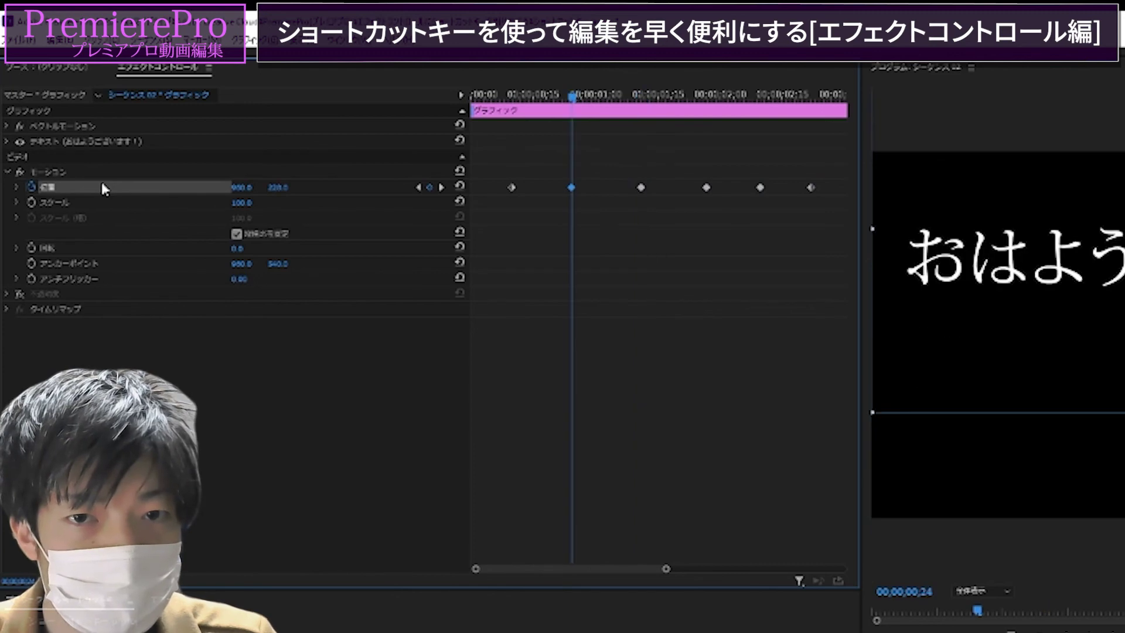
key(space)
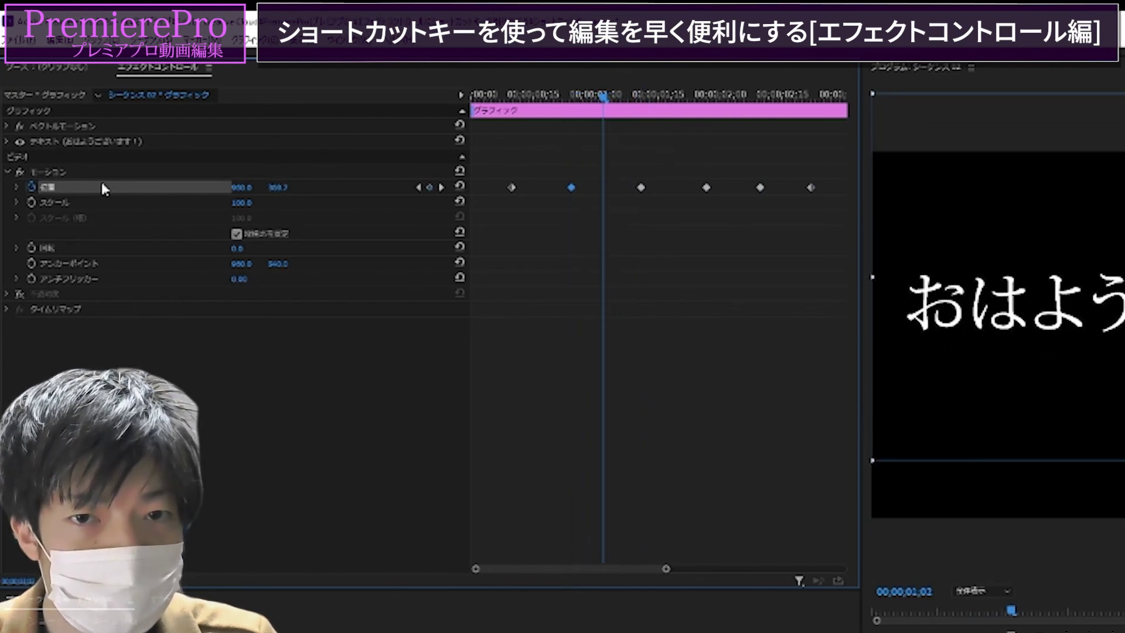
key(shift+k)
key(shift+Left)
key(shift+Left)
key(Right)
key(Right)
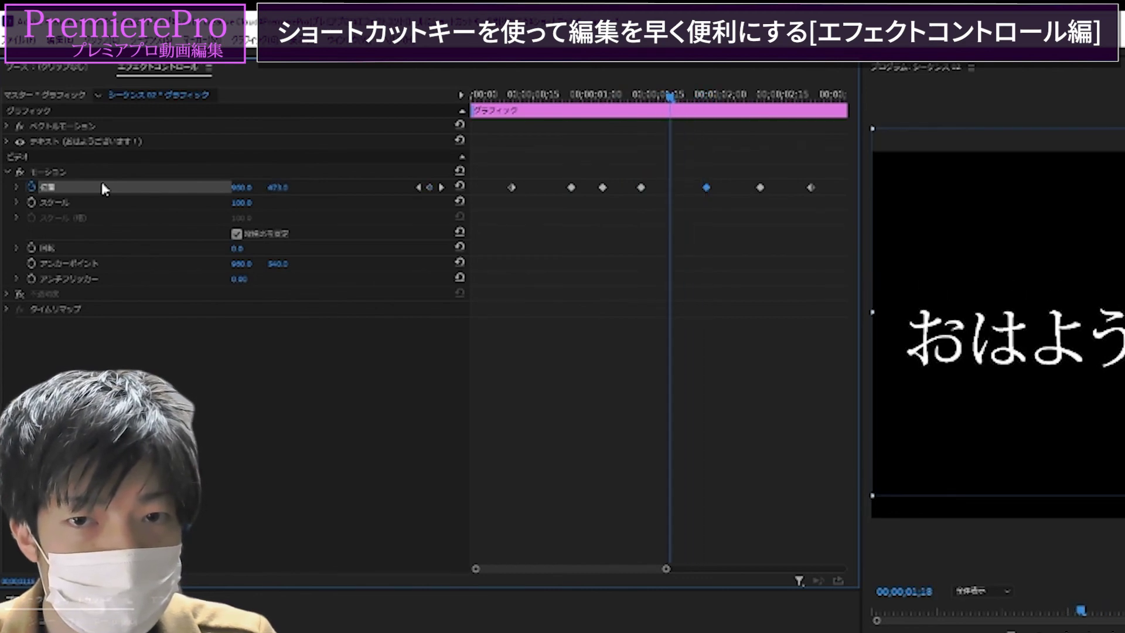
key(ctrl+shift+Left)
Step back and forth through all Position keyframes, ending on the one at 00;00;00;04.
key(shift+j)
key(shift+j)
key(shift+k)
key(shift+k)
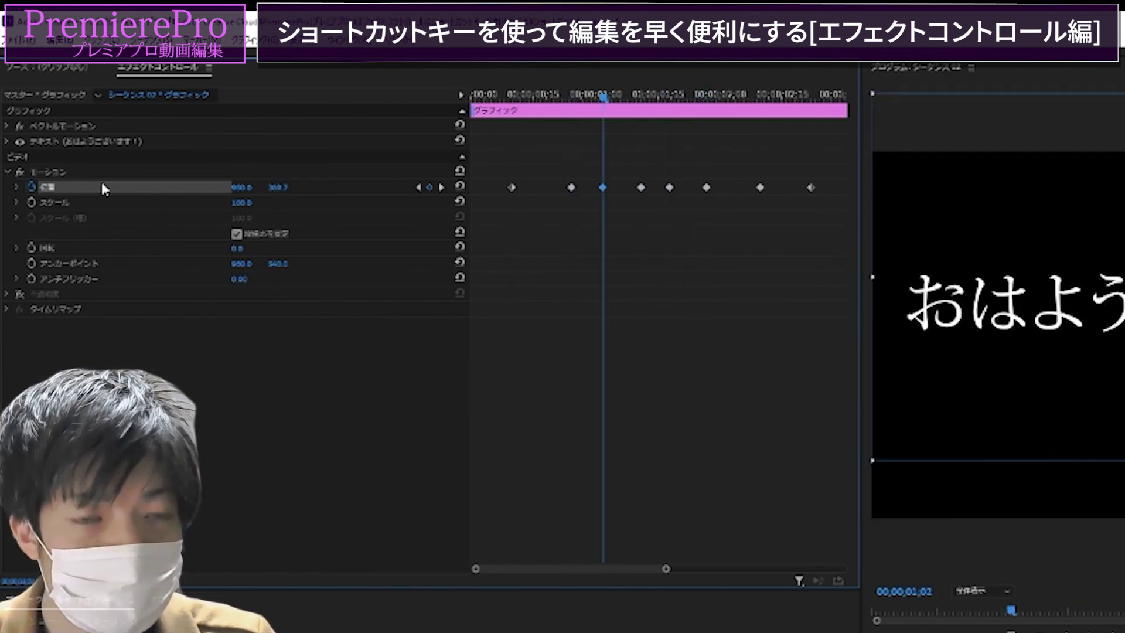
key(shift+k)
key(shift+k)
key(shift+k)
key(shift+k)
key(shift+k)
key(shift+j)
key(shift+j)
key(shift+j)
key(shift+j)
key(shift+j)
key(shift+j)
key(shift+j)
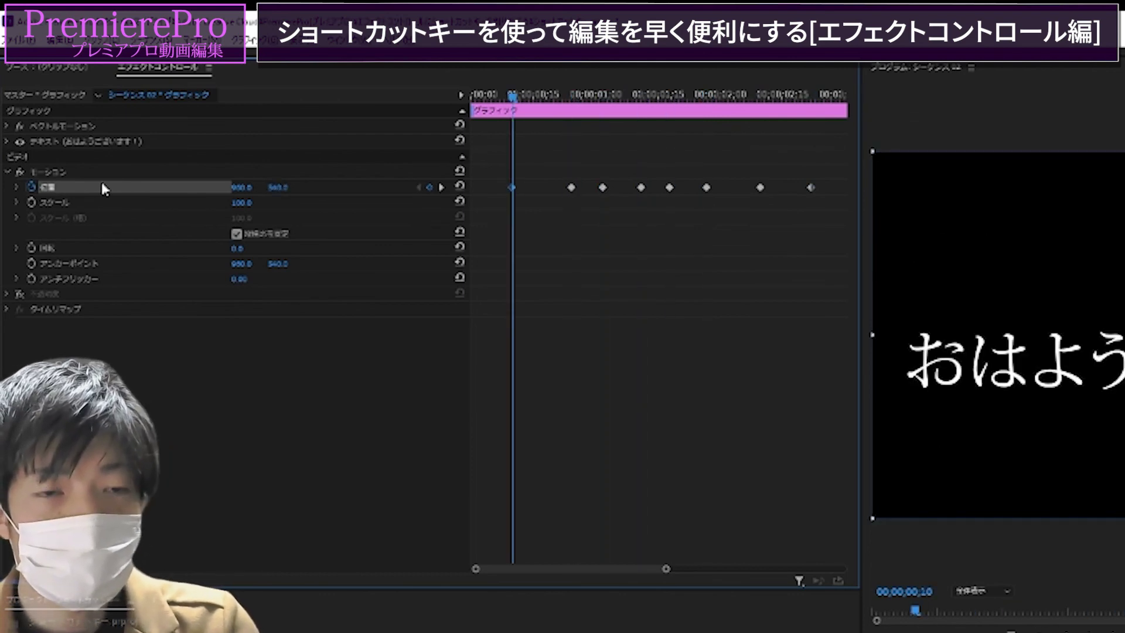
key(shift+k)
key(shift+k)
key(shift+k)
key(shift+k)
key(shift+k)
key(shift+k)
key(shift+k)
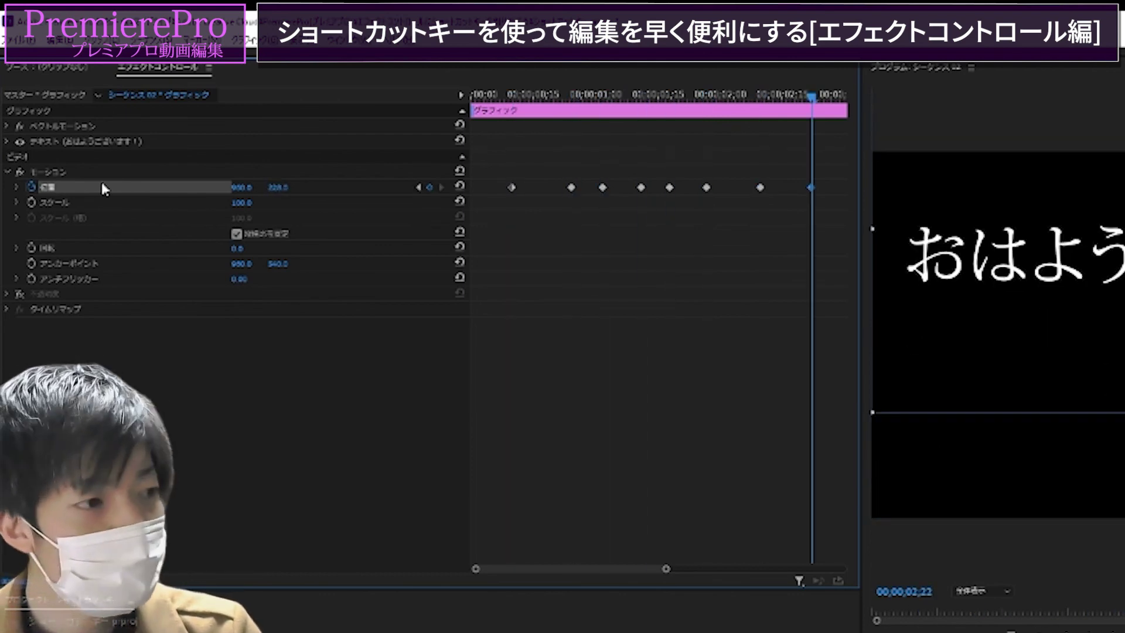
key(shift+j)
key(shift+j)
key(shift+j)
key(shift+j)
key(shift+j)
key(shift+j)
key(shift+j)
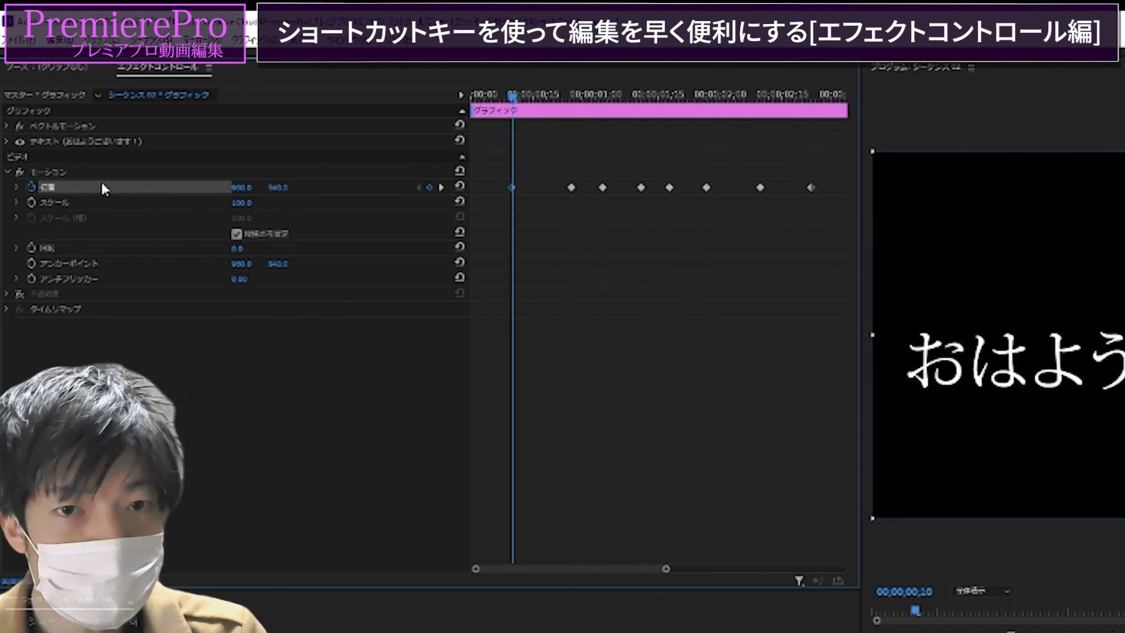
key(Left)
key(Left)
key(Left)
key(Left)
key(Left)
key(Left)
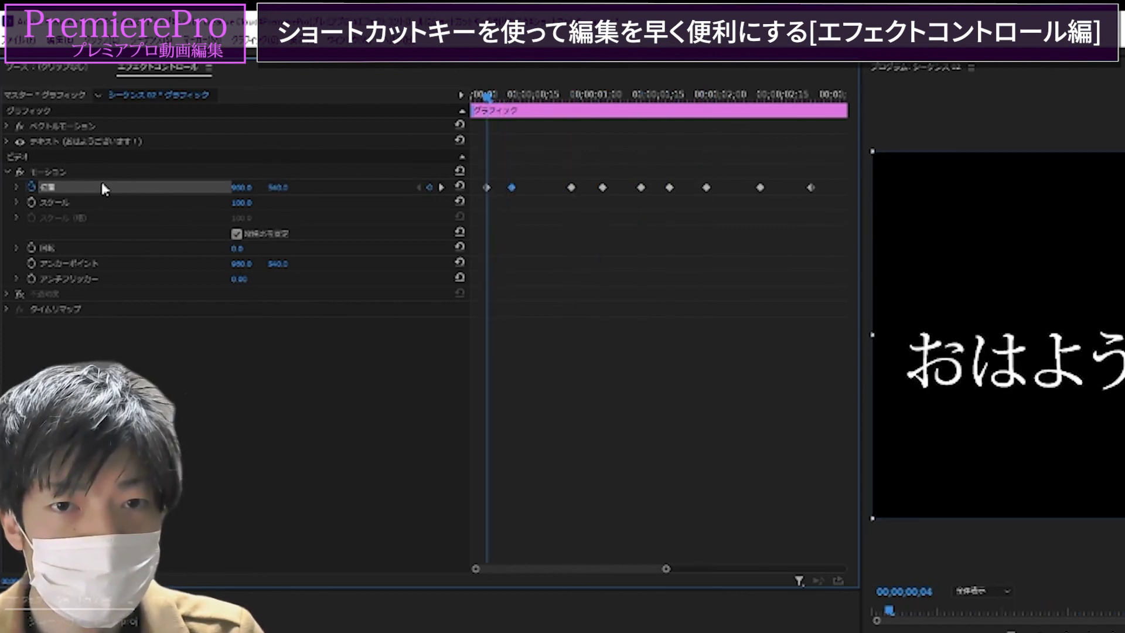
key(shift+k)
key(shift+k)
key(shift+k)
key(shift+k)
key(shift+k)
key(shift+k)
key(shift+k)
key(shift+k)
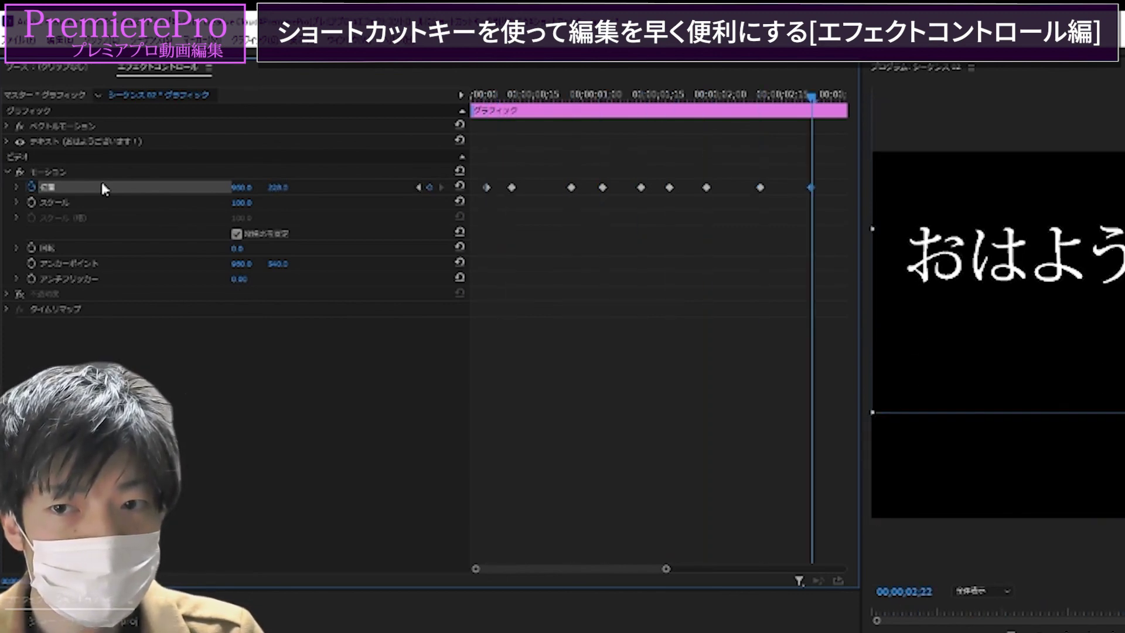
key(shift+j)
key(shift+j)
key(shift+j)
key(shift+j)
key(shift+j)
key(shift+j)
key(shift+j)
key(shift+j)
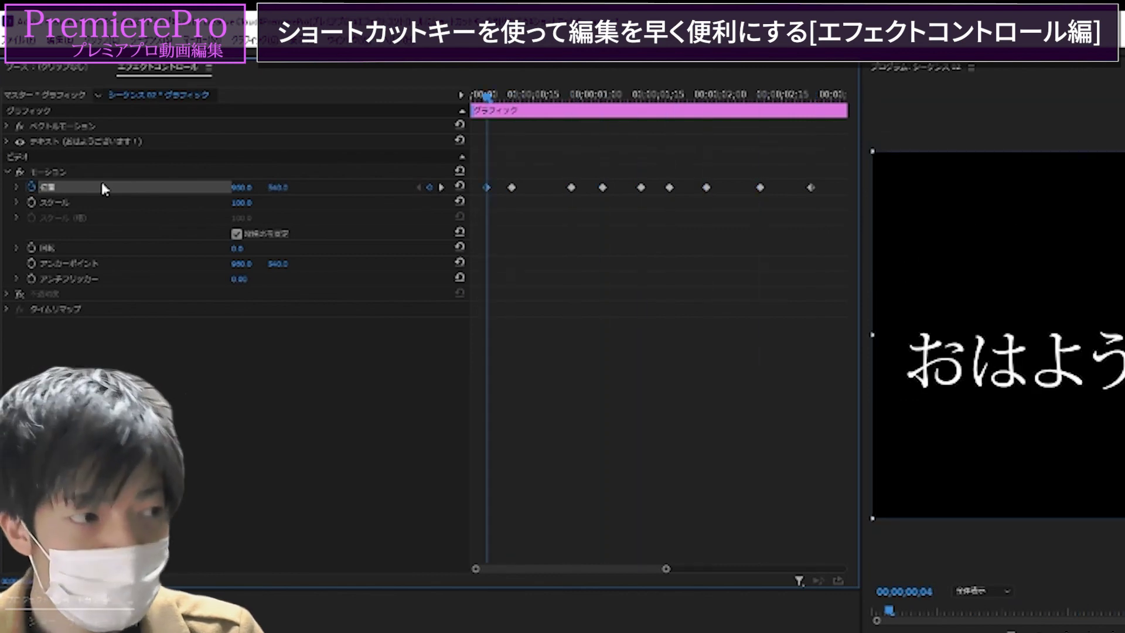